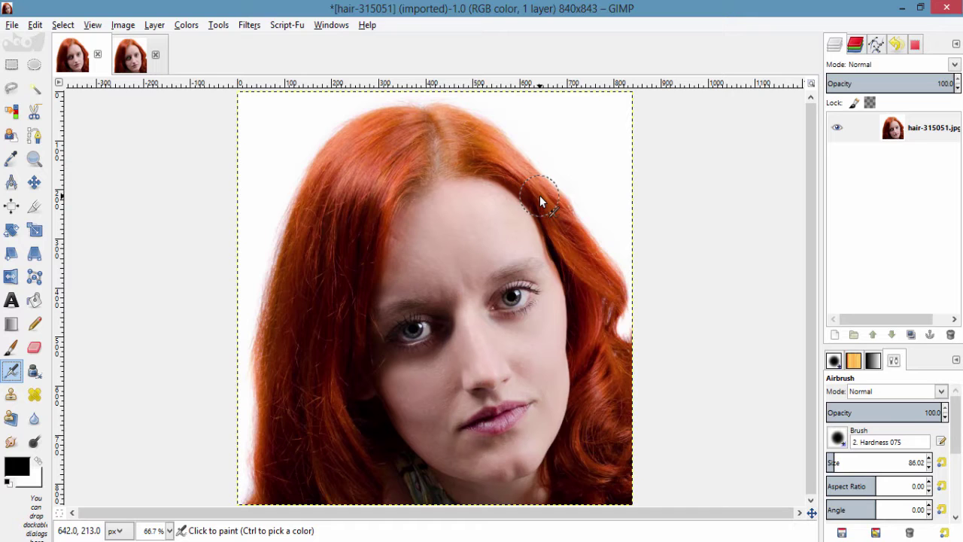
- Duplicate the portrait layer and desaturate the copy using Luminosity
left_click(885, 140)
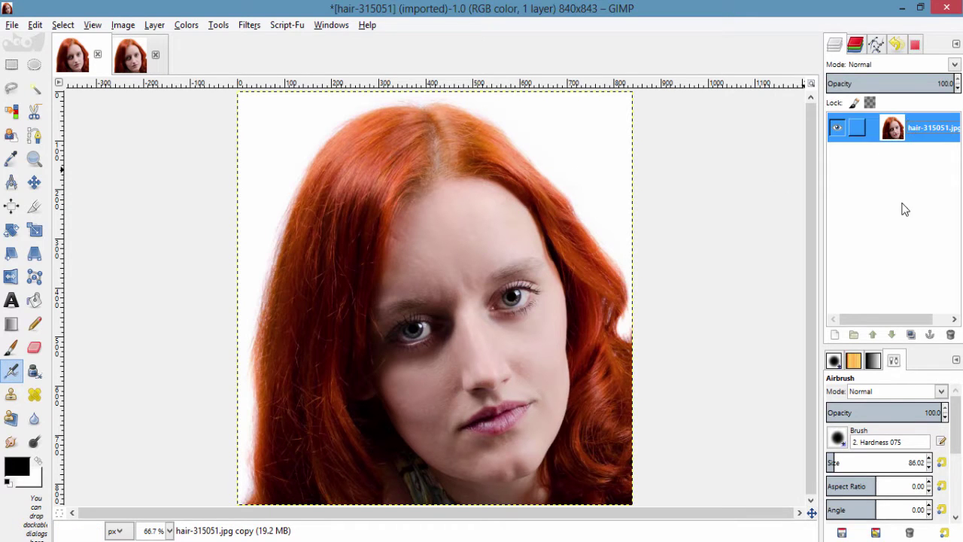
left_click(913, 336)
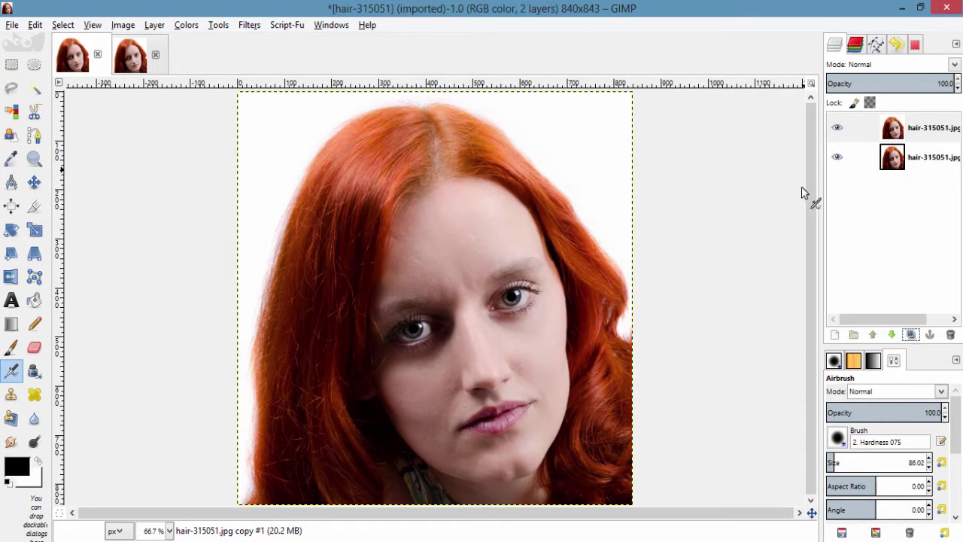
left_click(923, 139)
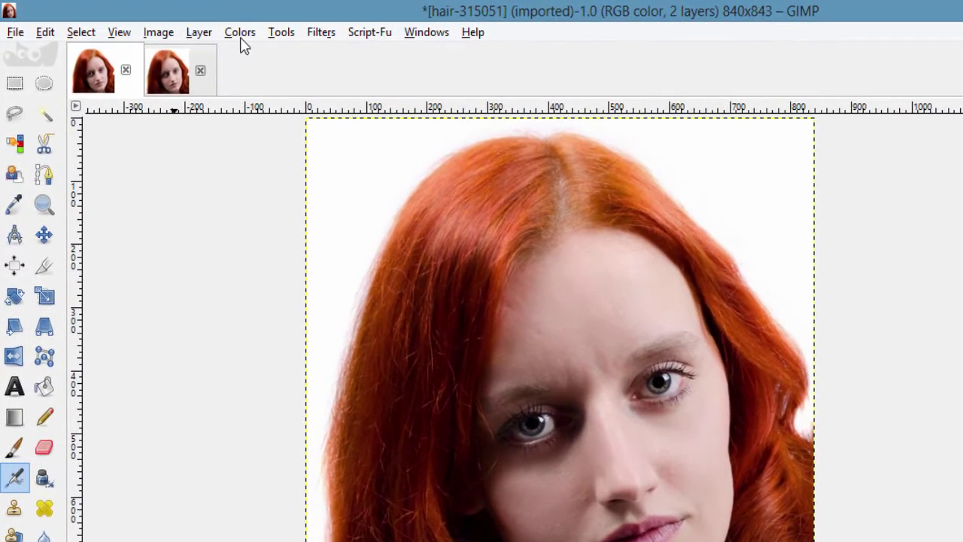
left_click(186, 25)
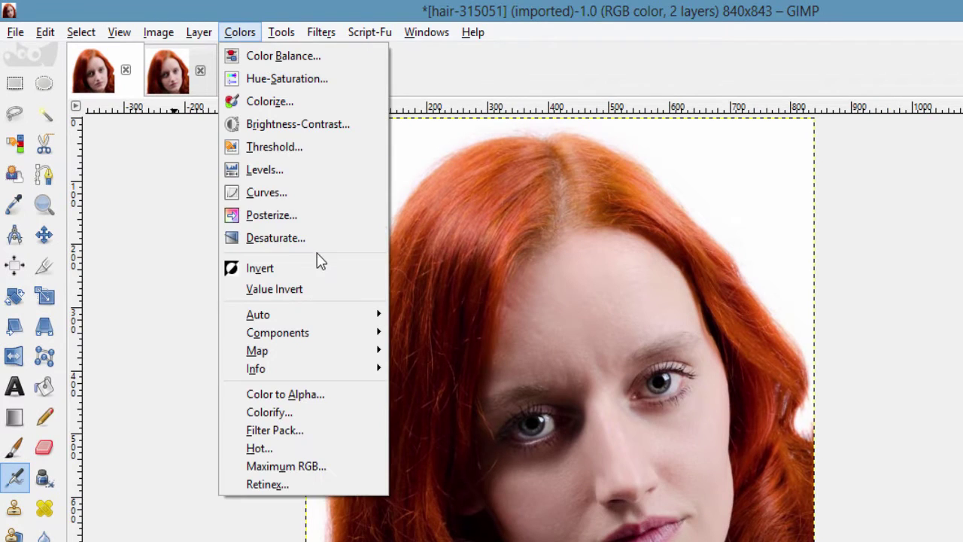
left_click(308, 236)
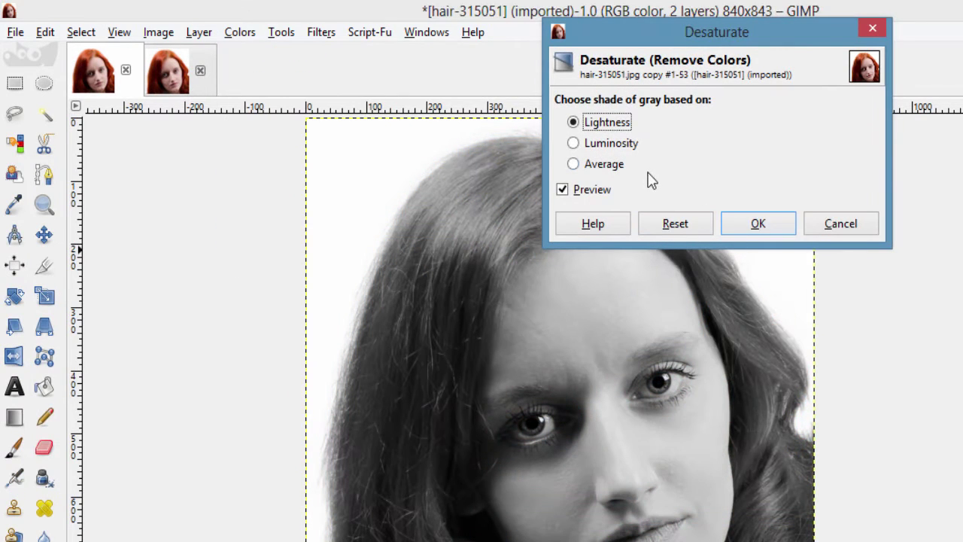
left_click(619, 145)
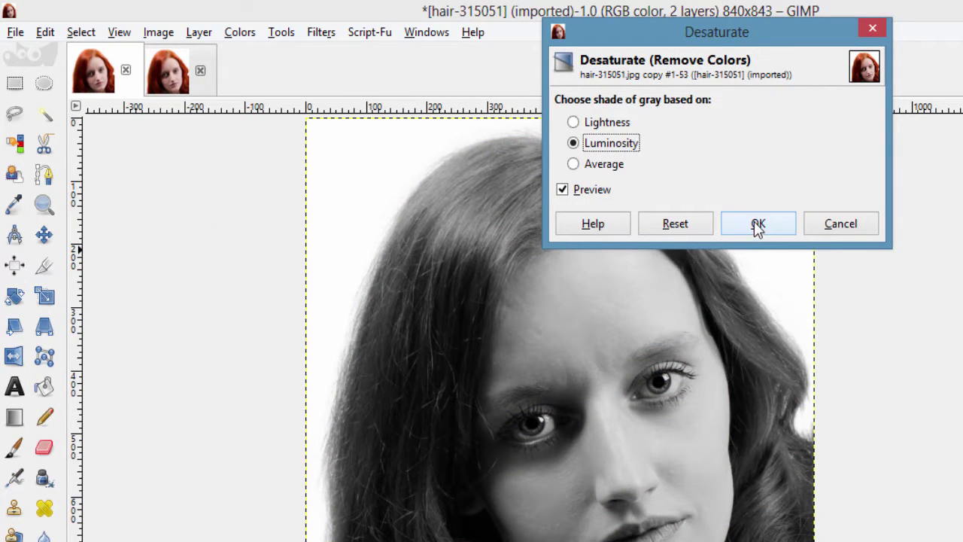
left_click(757, 224)
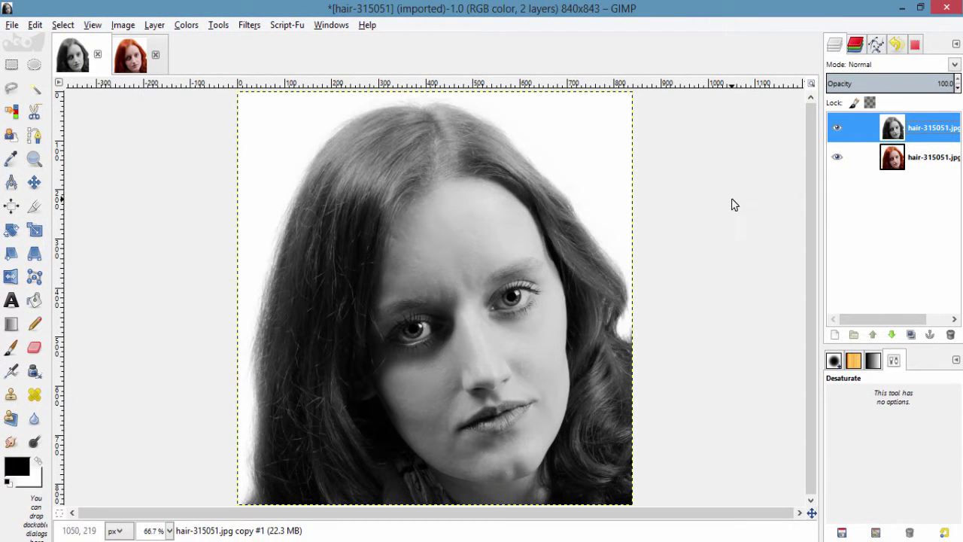
- Duplicate the desaturated layer and rename the copies 'black' and 'grey'
left_click(910, 334)
left_click(904, 156)
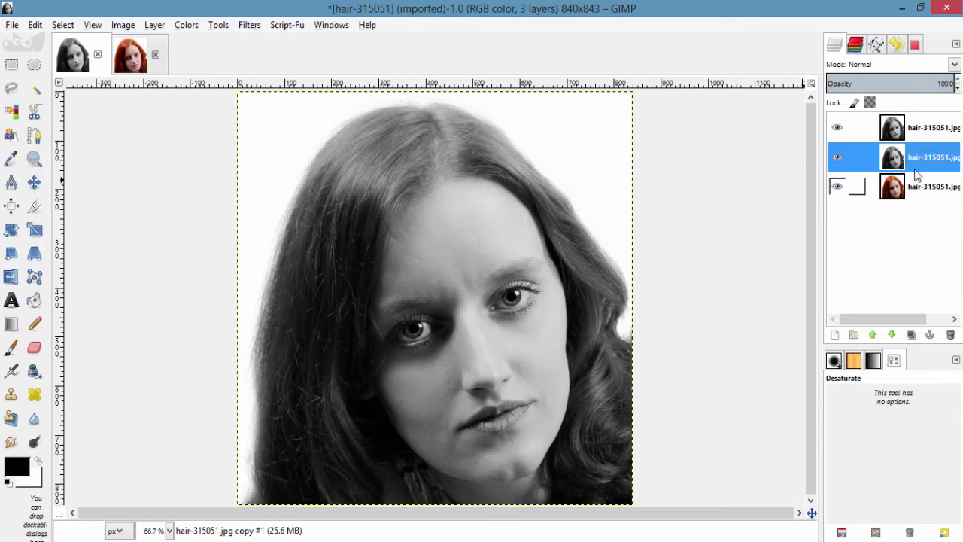
double_click(918, 159)
key("BackSpace")
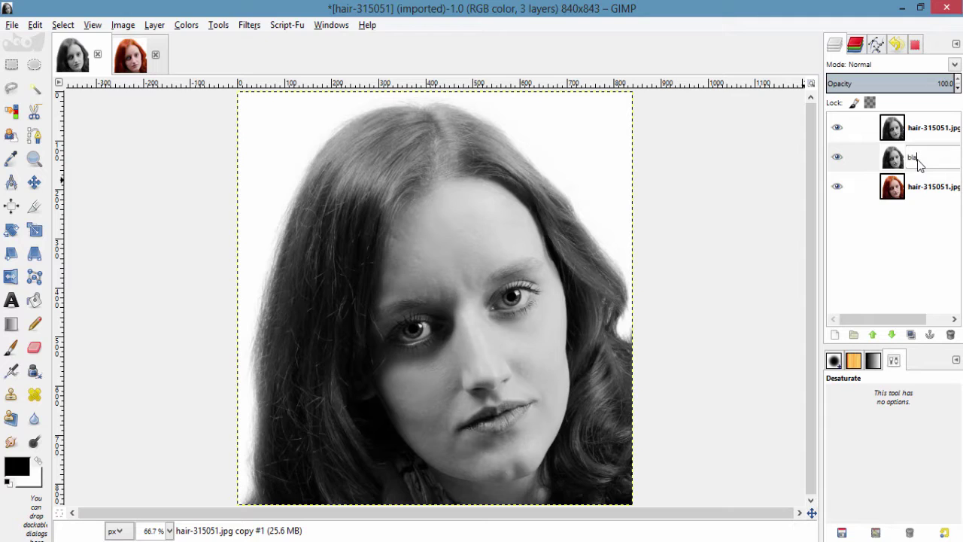
key("Return")
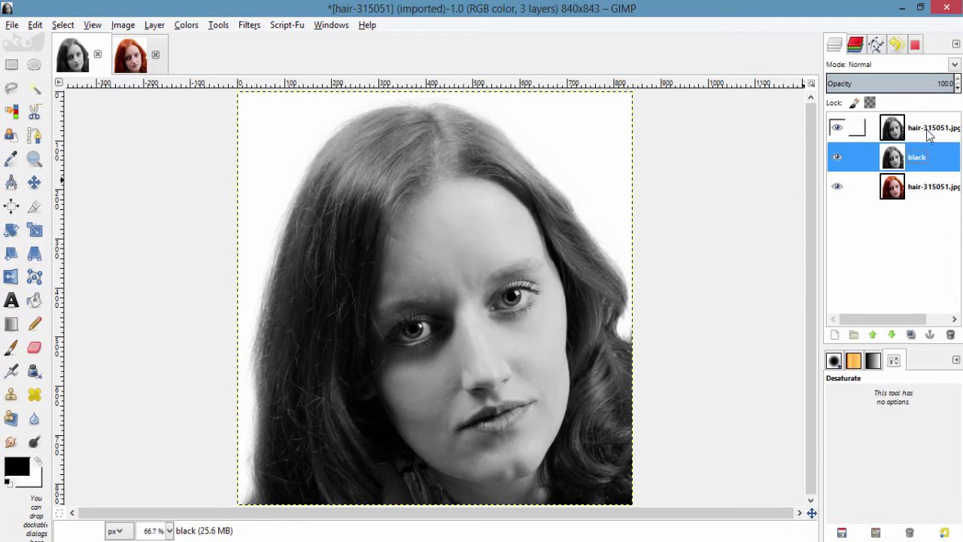
double_click(930, 132)
key("BackSpace")
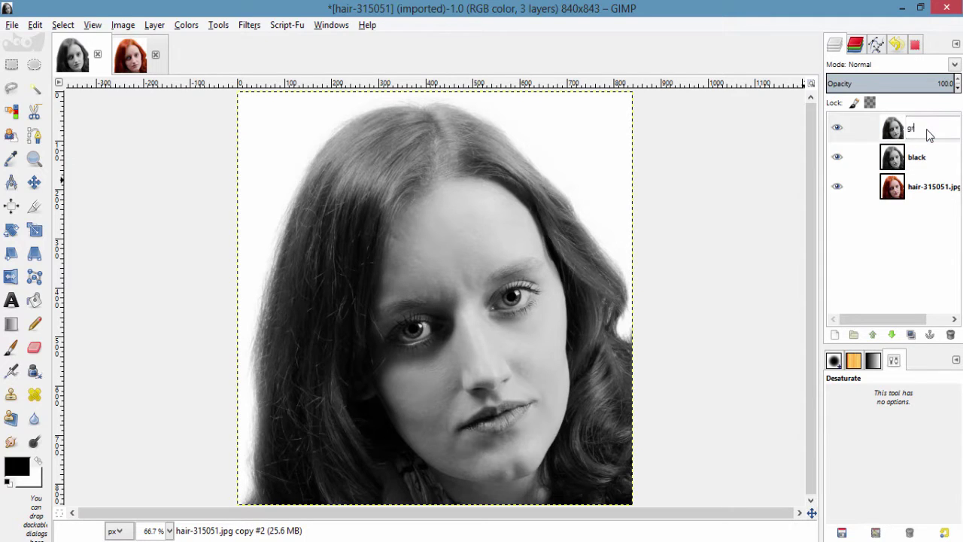
key("Return")
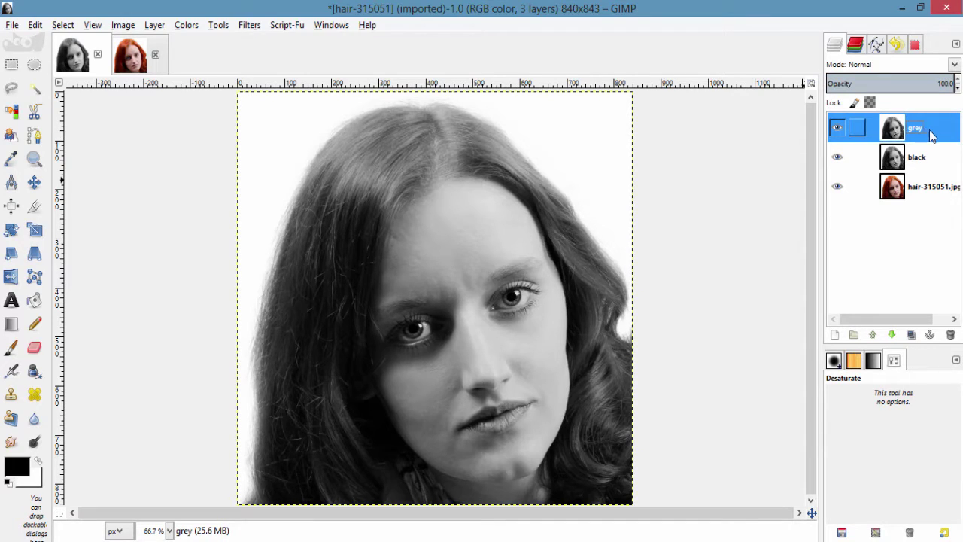
- Apply a downward-bowed Curves adjustment to the black layer, hiding the grey layer to preview it
left_click(929, 155)
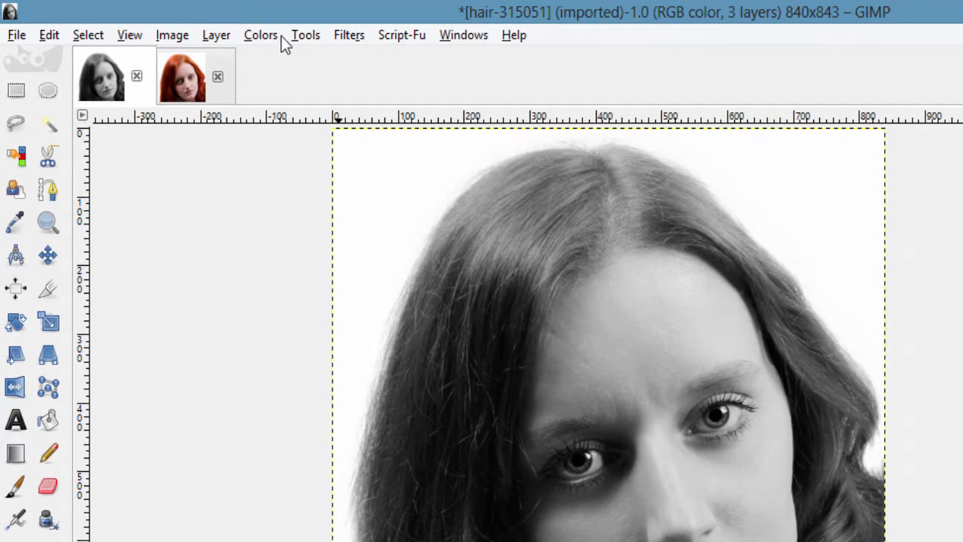
left_click(275, 35)
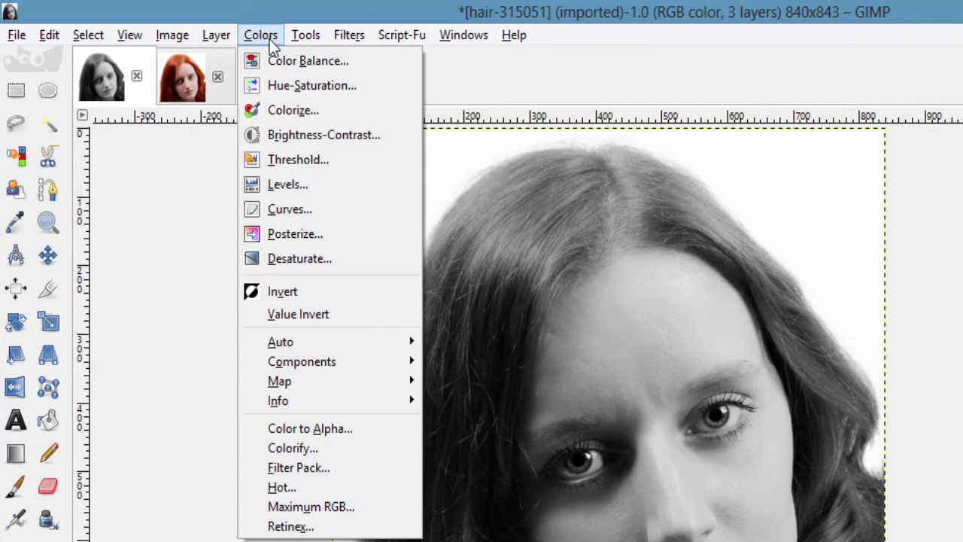
left_click(301, 215)
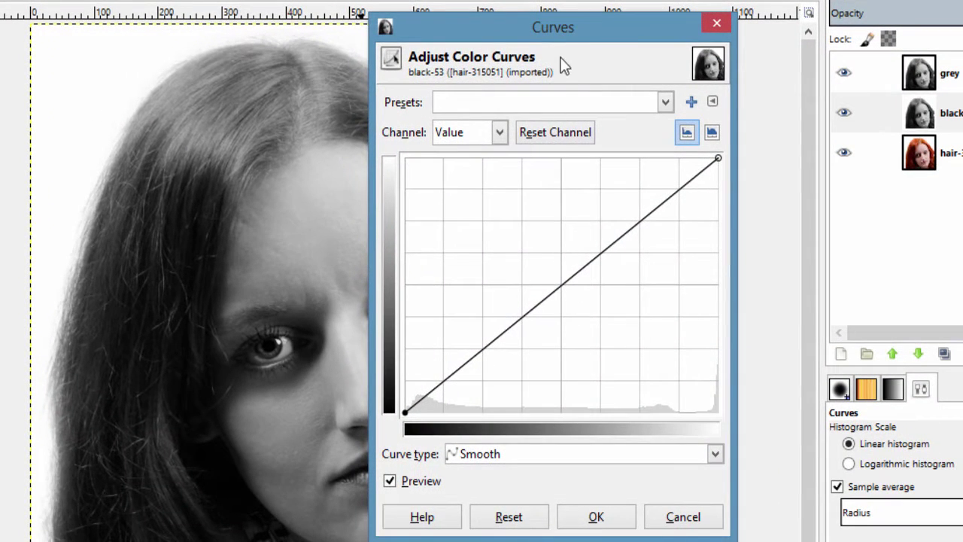
left_click_drag(662, 58, 728, 18)
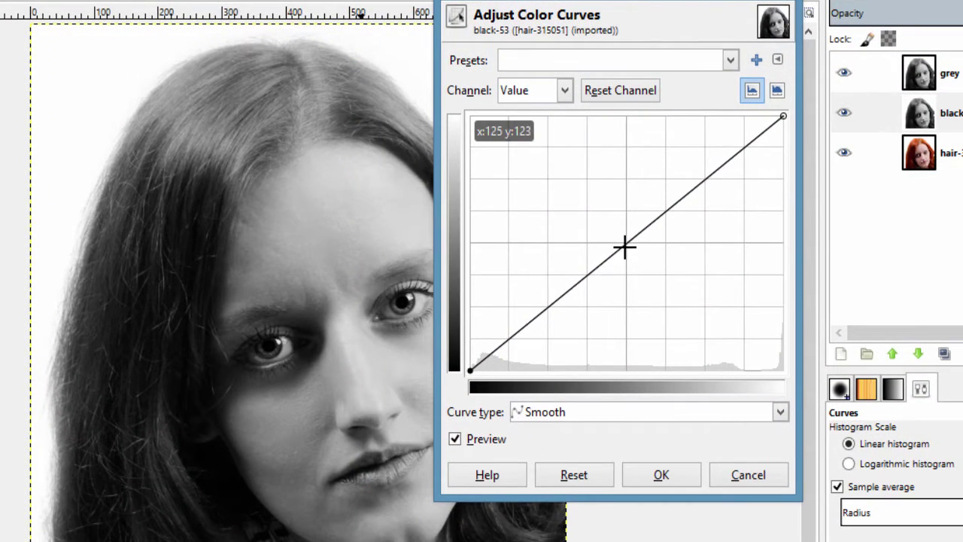
left_click_drag(626, 245, 670, 291)
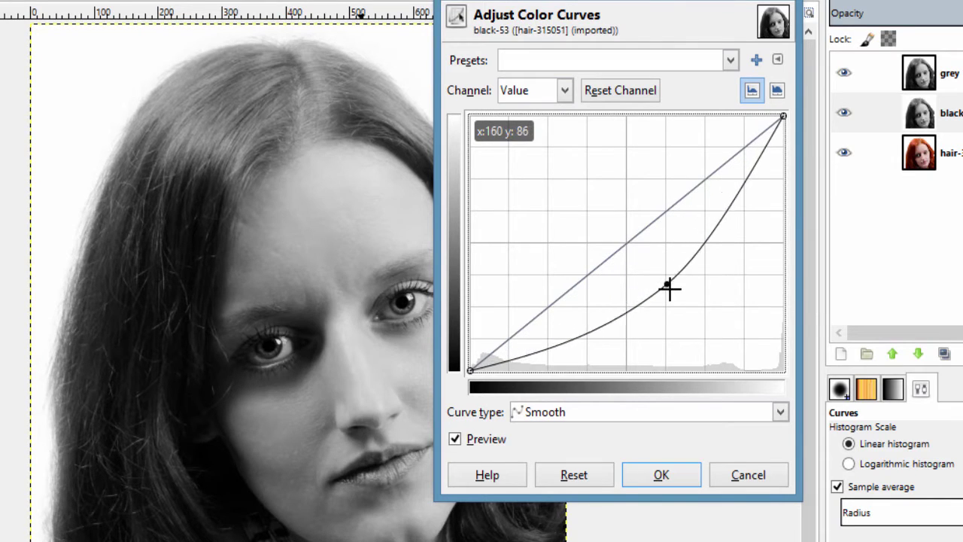
left_click(844, 73)
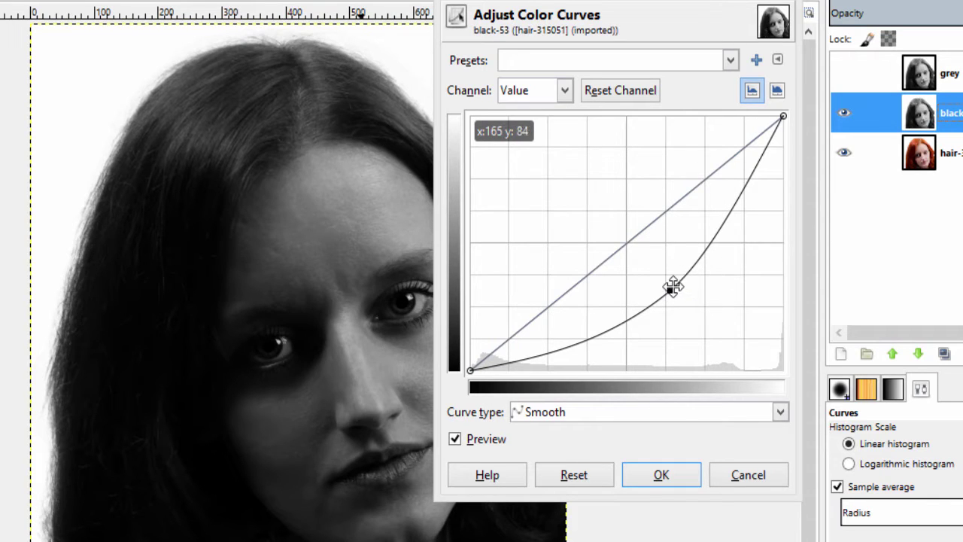
mouse_move(671, 292)
left_mouse_down()
mouse_move(658, 281)
mouse_move(675, 283)
mouse_move(667, 271)
mouse_move(675, 284)
left_mouse_up()
left_click(680, 477)
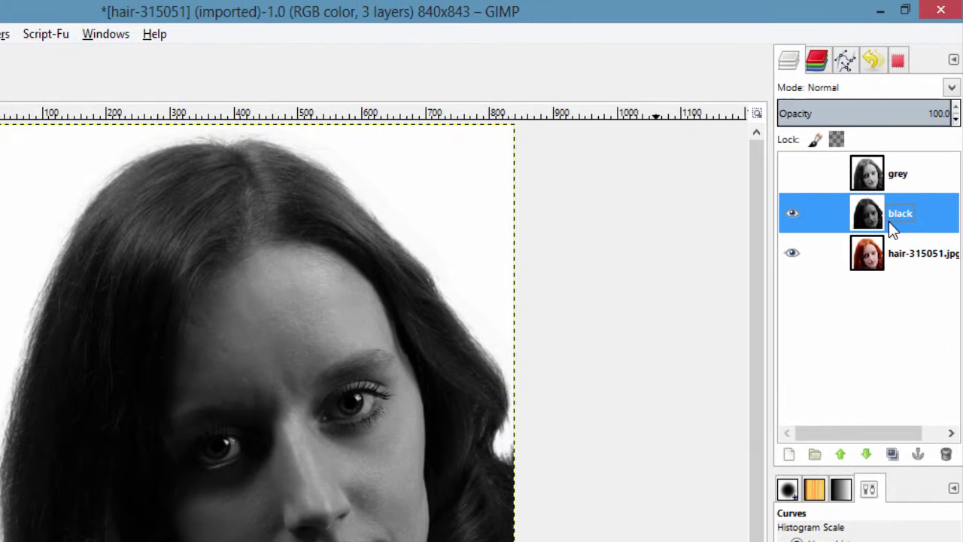
- Add a Black (full transparency) layer mask to the black layer
double_click(945, 113)
right_click(891, 192)
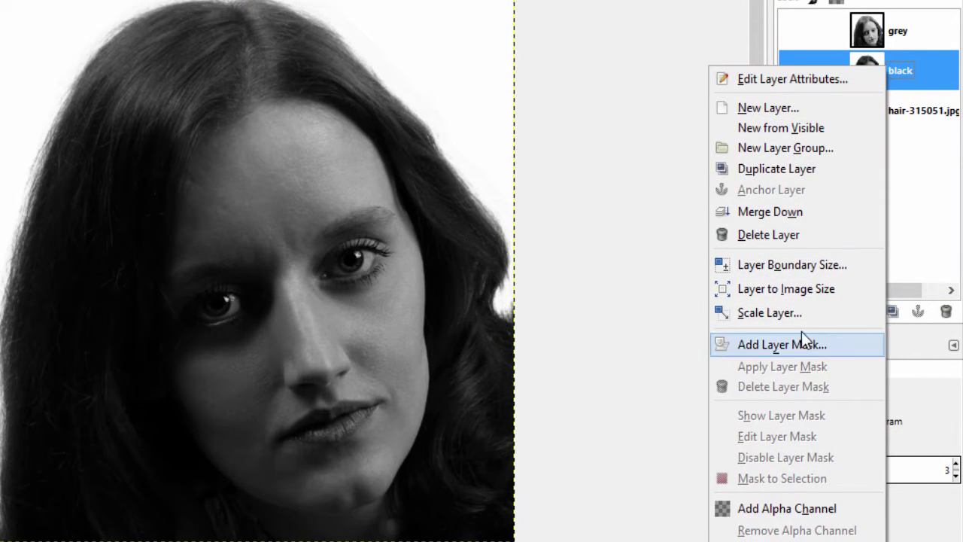
left_click(798, 347)
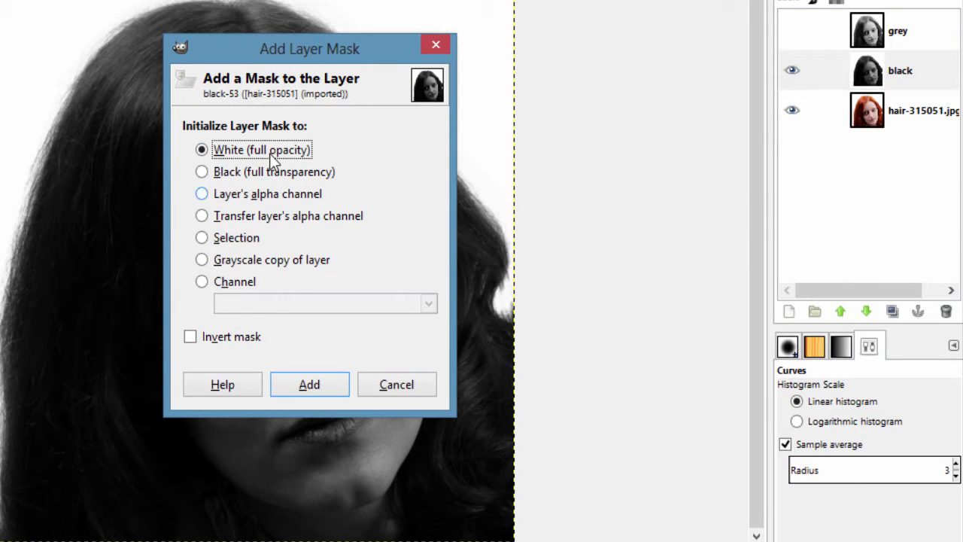
left_click(233, 172)
left_click(319, 380)
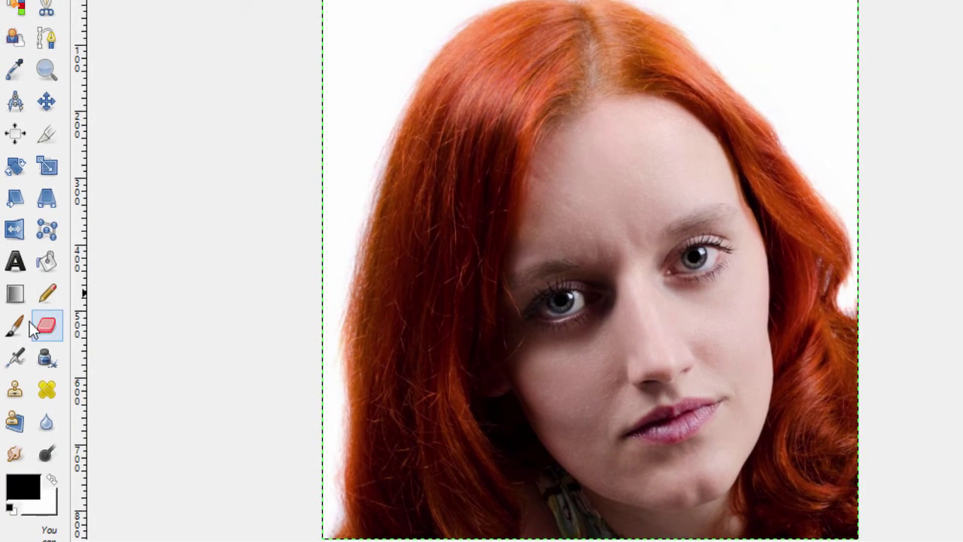
- Paint white on the mask over the hair to reveal black hair
left_click(6, 324)
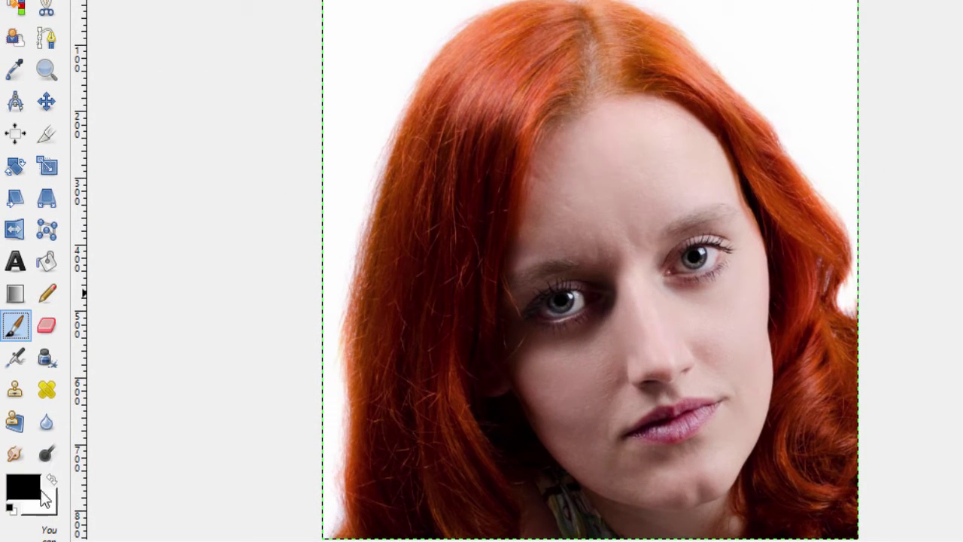
left_click(51, 478)
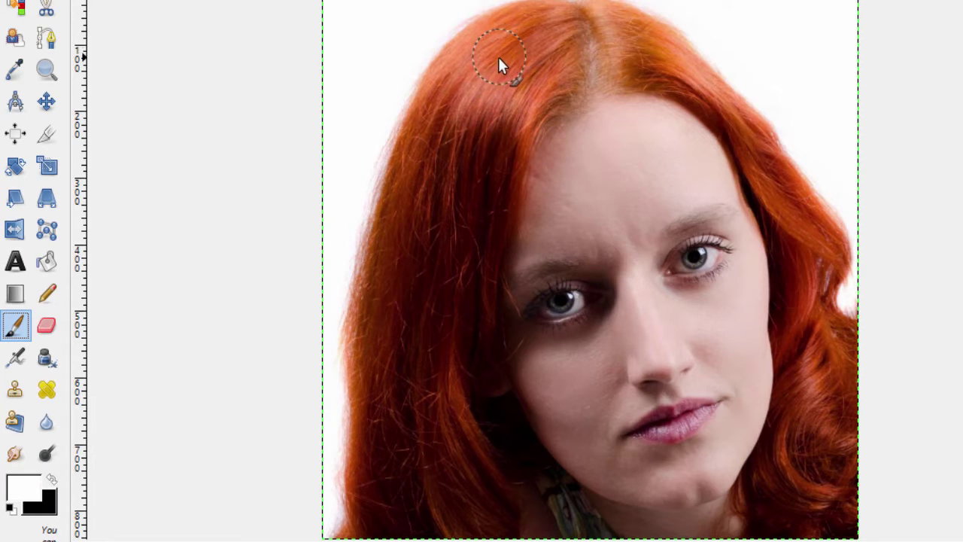
mouse_move(509, 48)
left_mouse_down()
mouse_move(527, 42)
mouse_move(541, 53)
mouse_move(525, 73)
mouse_move(556, 78)
mouse_move(501, 77)
mouse_move(461, 150)
mouse_move(489, 137)
mouse_move(493, 148)
left_mouse_up()
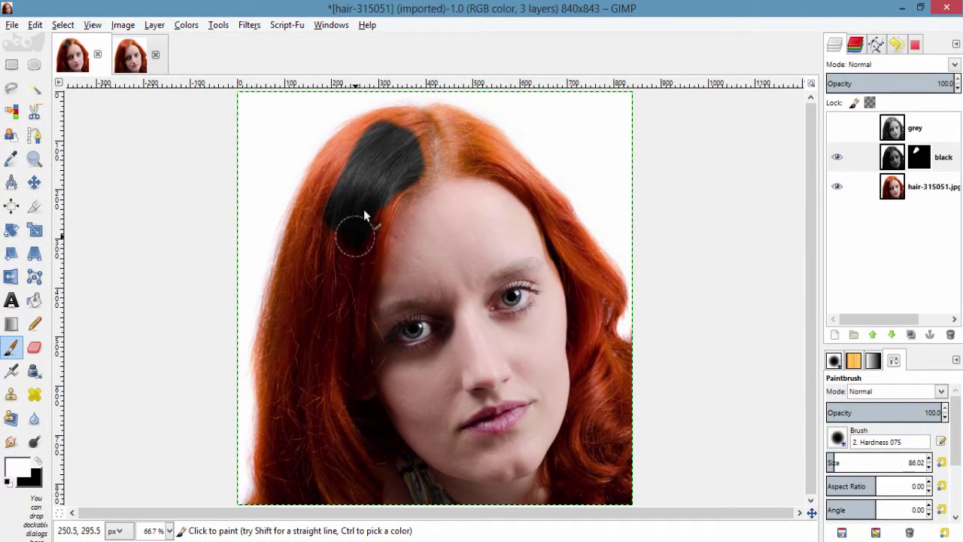
mouse_move(364, 214)
left_mouse_down()
mouse_move(384, 188)
mouse_move(364, 244)
mouse_move(376, 202)
mouse_move(348, 240)
mouse_move(367, 161)
mouse_move(342, 201)
mouse_move(358, 159)
mouse_move(344, 186)
mouse_move(351, 231)
mouse_move(349, 209)
mouse_move(330, 263)
left_mouse_up()
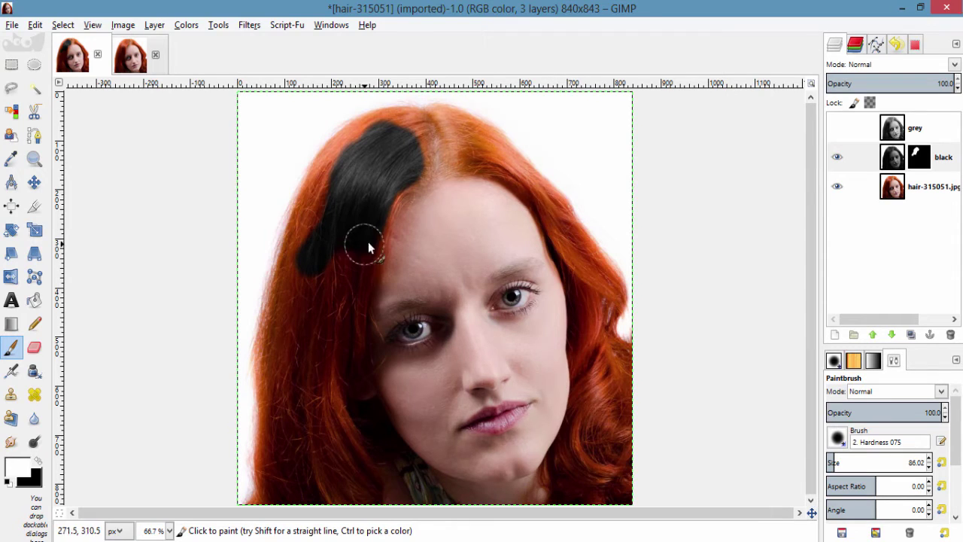
left_click_drag(357, 283, 359, 286)
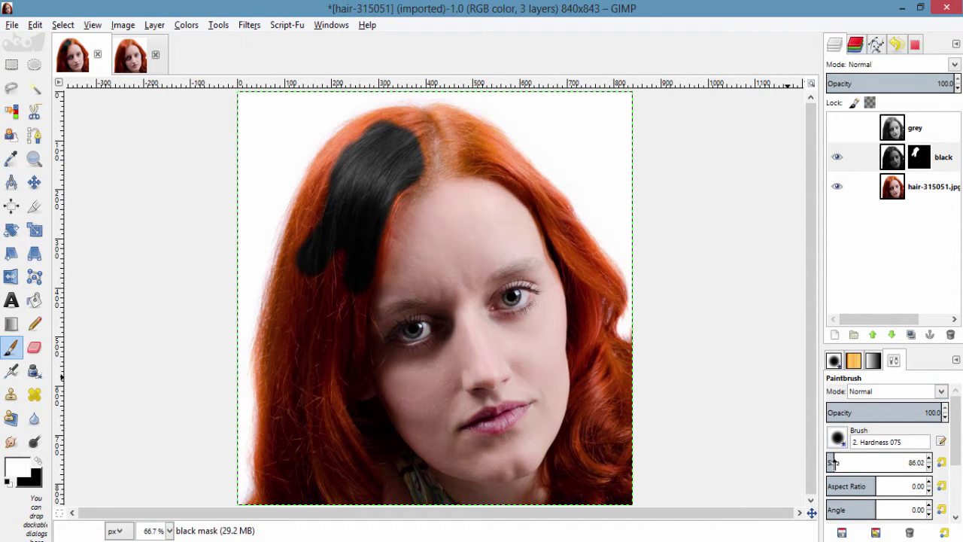
scroll(833, 462, "down", 3)
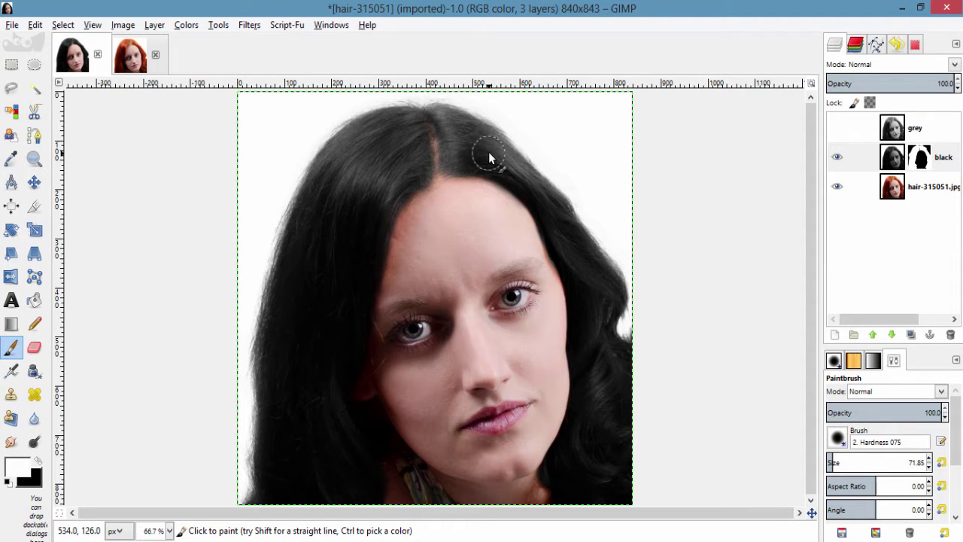
- Create a new transparent layer above the black layer
left_click(891, 168)
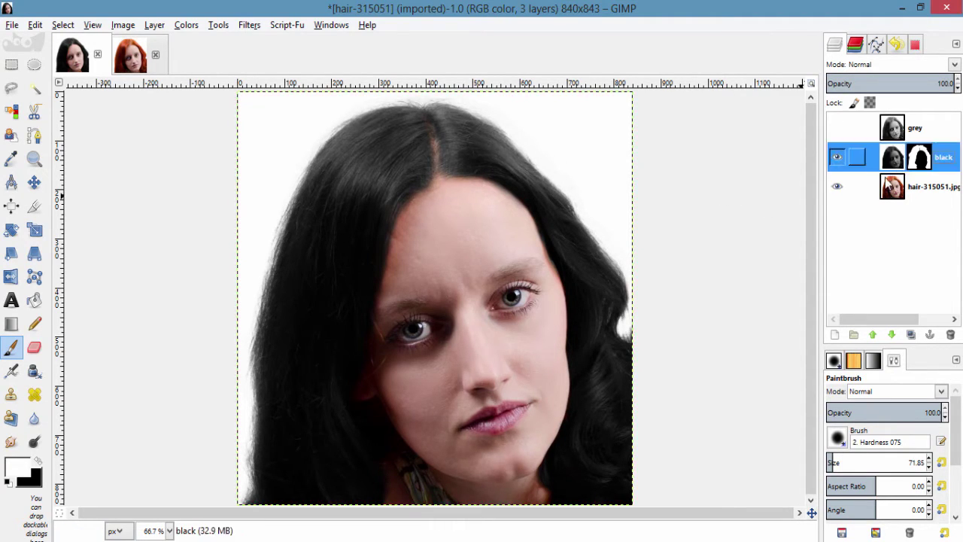
left_click(835, 337)
left_click(491, 381)
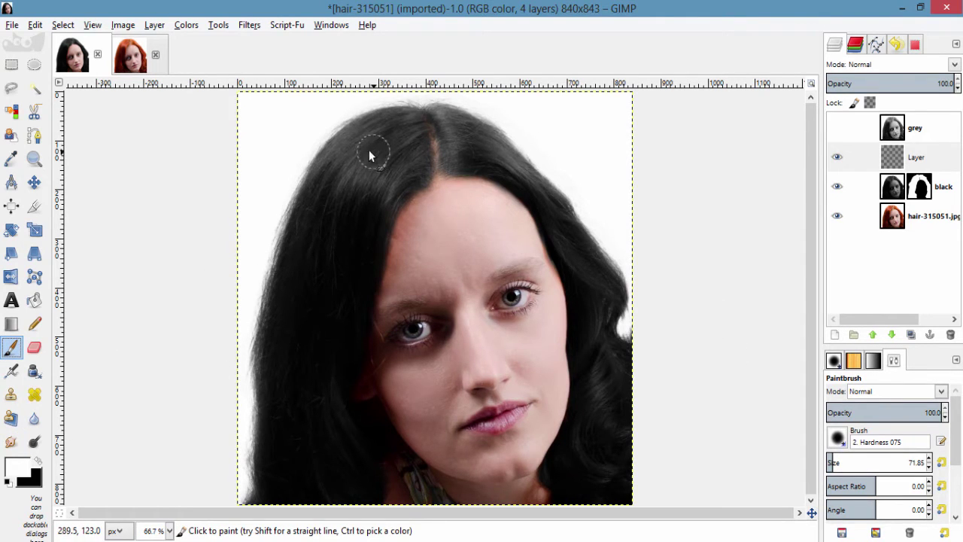
- Paint white patches over the upper, lower-left and right parts of the hair
left_click(340, 161)
mouse_move(354, 160)
left_mouse_down()
mouse_move(322, 214)
mouse_move(368, 160)
mouse_move(347, 197)
mouse_move(398, 173)
mouse_move(376, 189)
left_mouse_up()
mouse_move(311, 373)
left_mouse_down()
mouse_move(330, 435)
mouse_move(316, 405)
mouse_move(322, 437)
mouse_move(310, 429)
mouse_move(329, 448)
mouse_move(310, 396)
mouse_move(312, 436)
mouse_move(337, 456)
mouse_move(319, 409)
mouse_move(342, 444)
mouse_move(340, 472)
mouse_move(315, 463)
mouse_move(343, 492)
mouse_move(344, 457)
left_mouse_up()
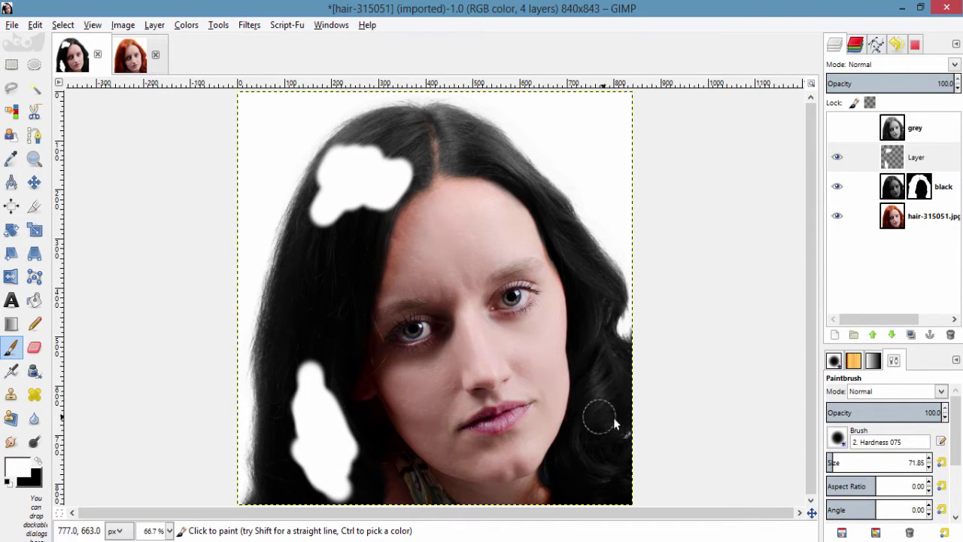
mouse_move(589, 400)
left_mouse_down()
mouse_move(596, 380)
mouse_move(599, 418)
mouse_move(609, 401)
mouse_move(600, 409)
mouse_move(598, 335)
mouse_move(562, 228)
mouse_move(510, 168)
mouse_move(483, 160)
mouse_move(496, 157)
left_mouse_up()
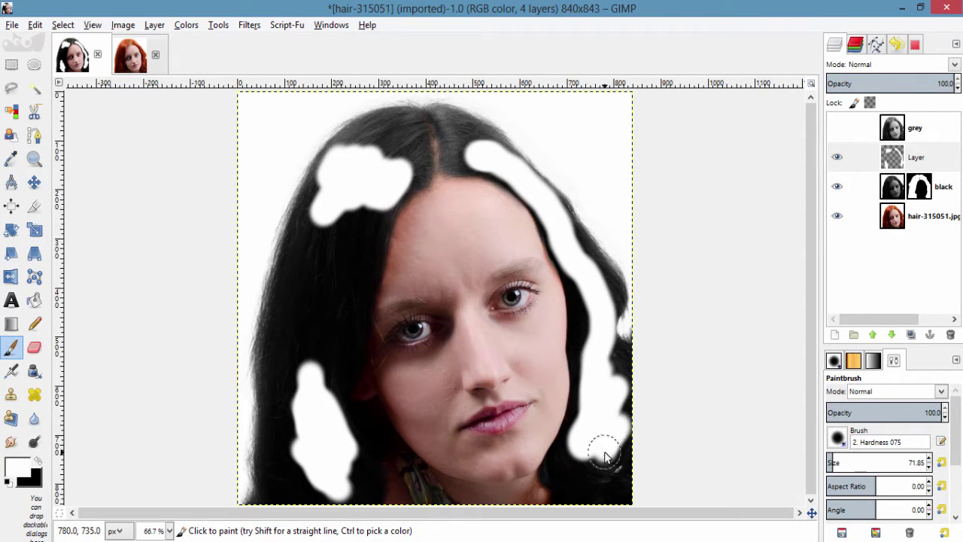
mouse_move(606, 457)
left_mouse_down()
mouse_move(618, 474)
mouse_move(607, 480)
mouse_move(594, 472)
mouse_move(618, 479)
left_mouse_up()
- Set the white-painted layer to Overlay mode at 22 opacity
left_click(906, 156)
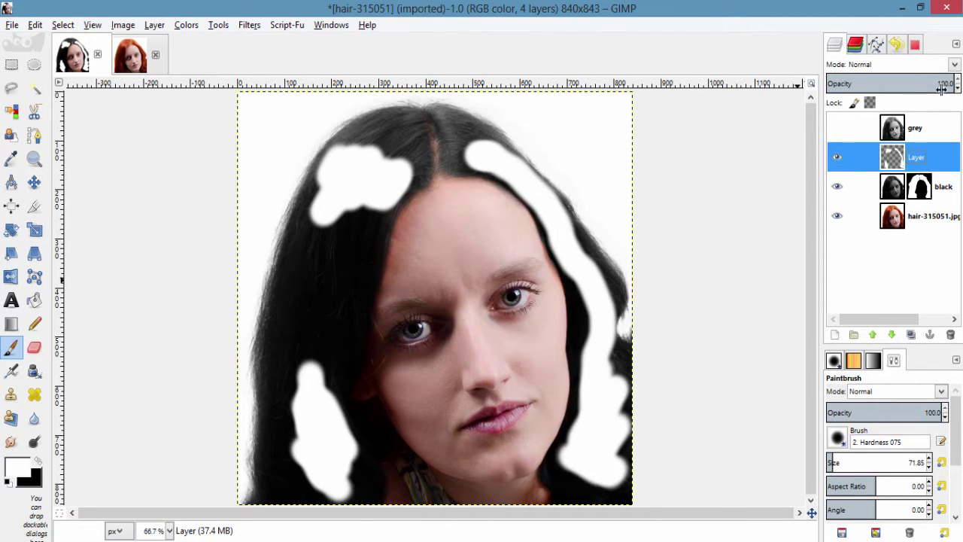
left_click(955, 66)
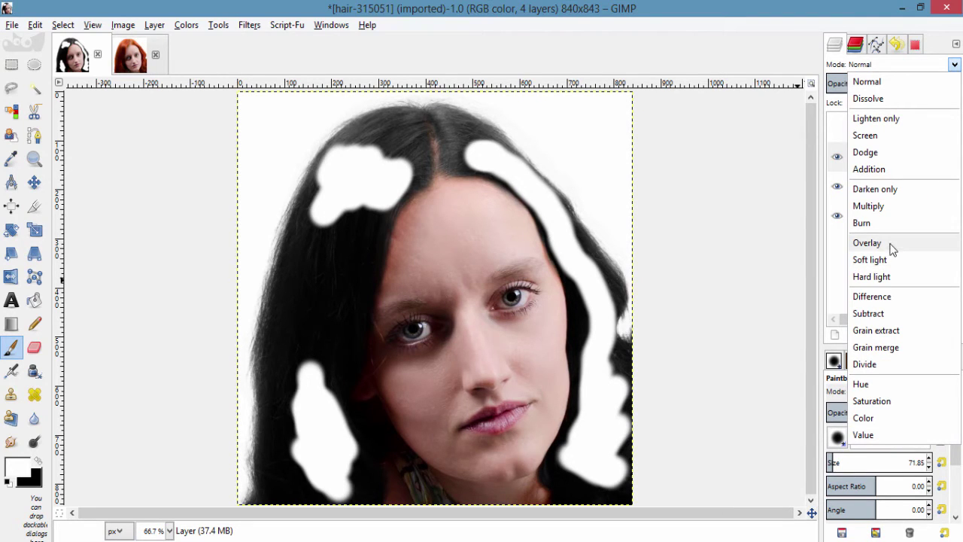
left_click(867, 243)
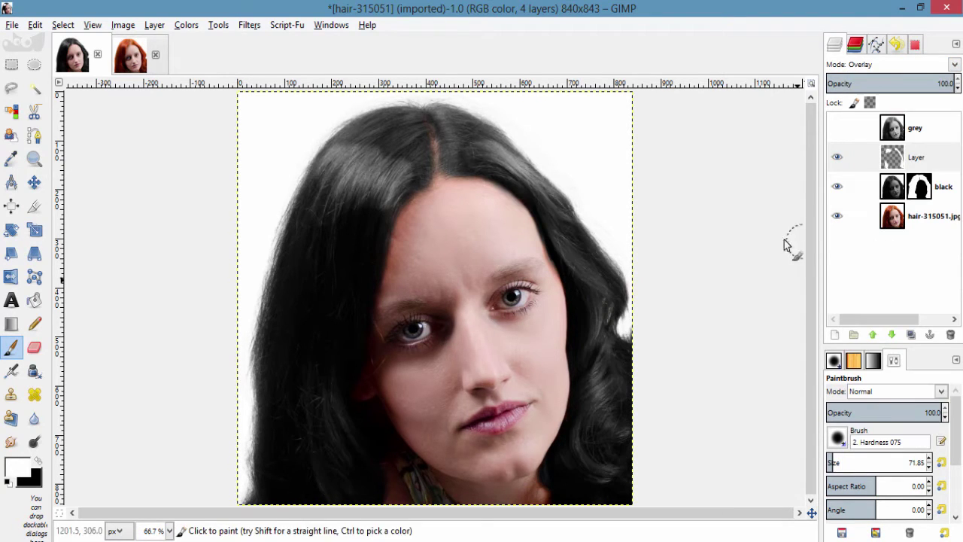
left_click_drag(905, 82, 850, 84)
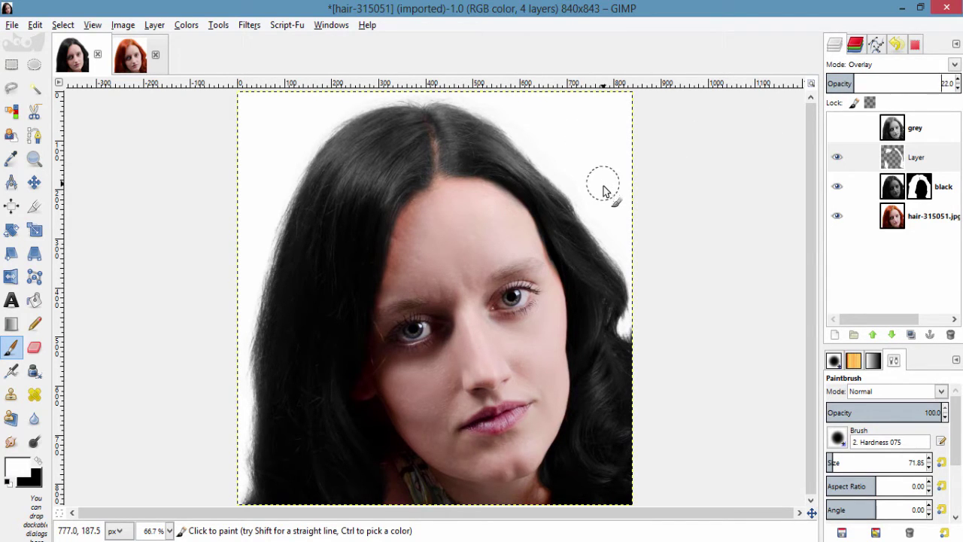
- Paint over the reddish patch at the hair parting, then show and select the grey layer
left_click(441, 151)
left_click(839, 132)
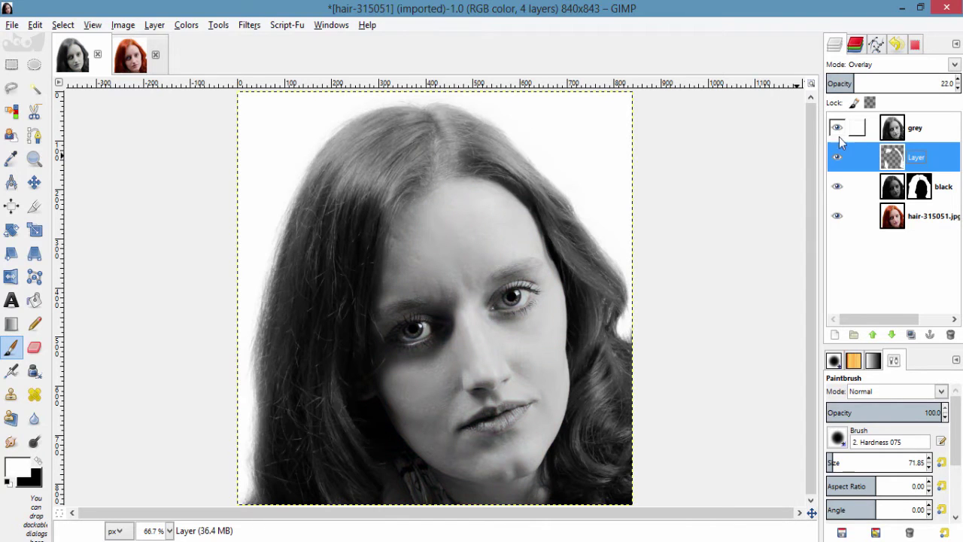
left_click(908, 131)
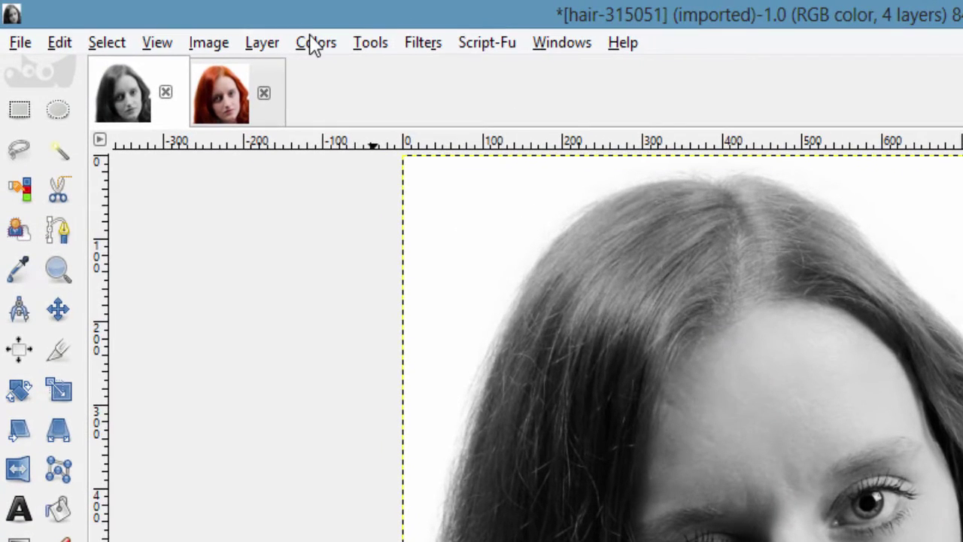
left_click(186, 26)
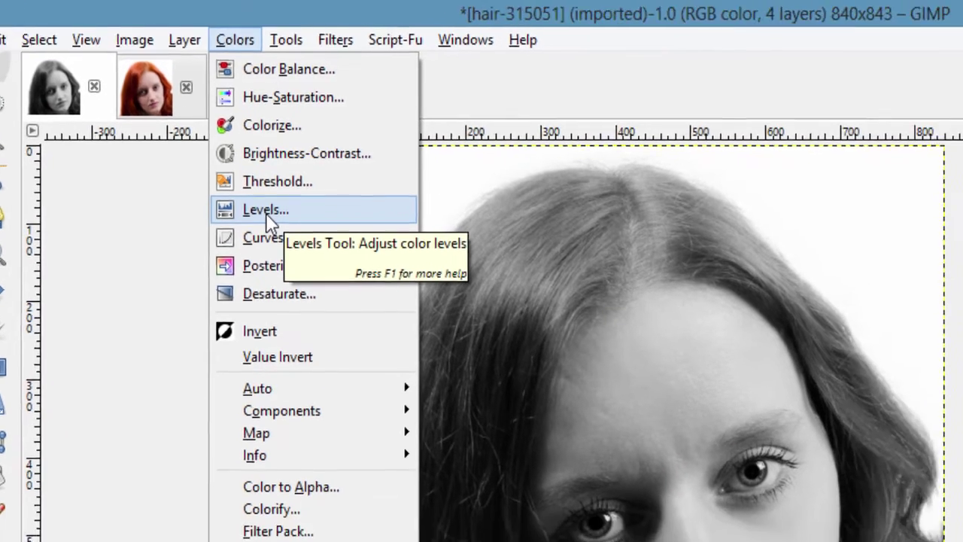
- Apply Levels to the grey layer with gamma 2.24 and white point 243
left_click(349, 226)
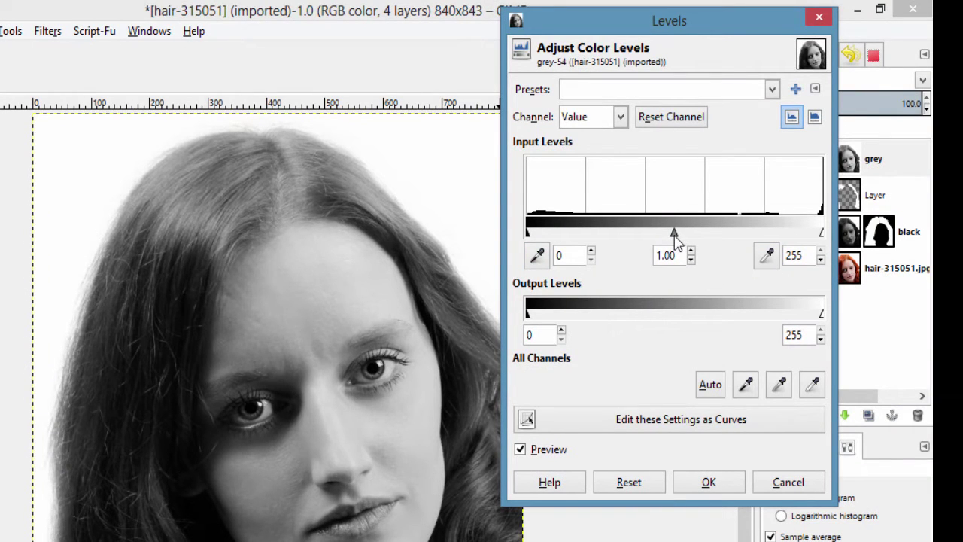
left_click_drag(675, 235, 630, 245)
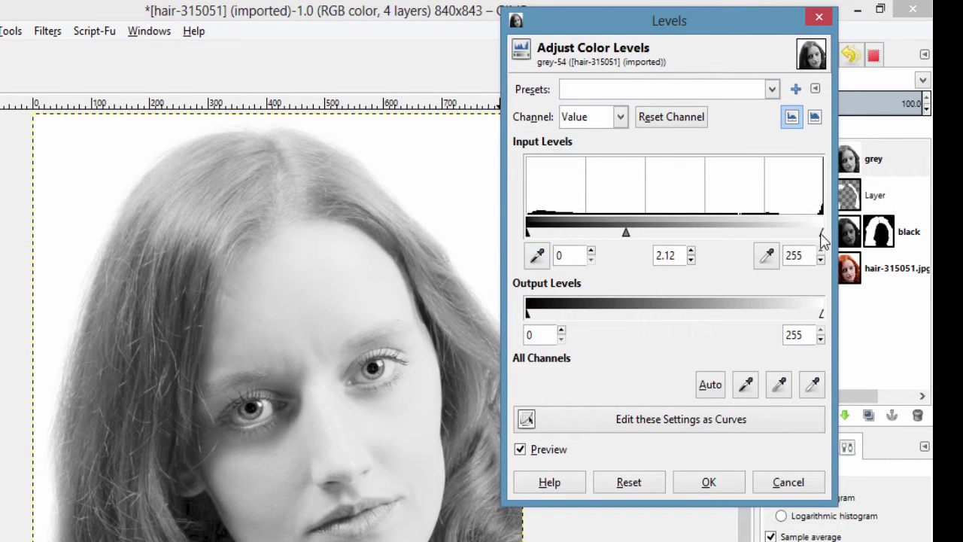
mouse_move(823, 237)
left_mouse_down()
mouse_move(789, 239)
mouse_move(810, 239)
left_mouse_up()
left_click_drag(624, 236, 620, 236)
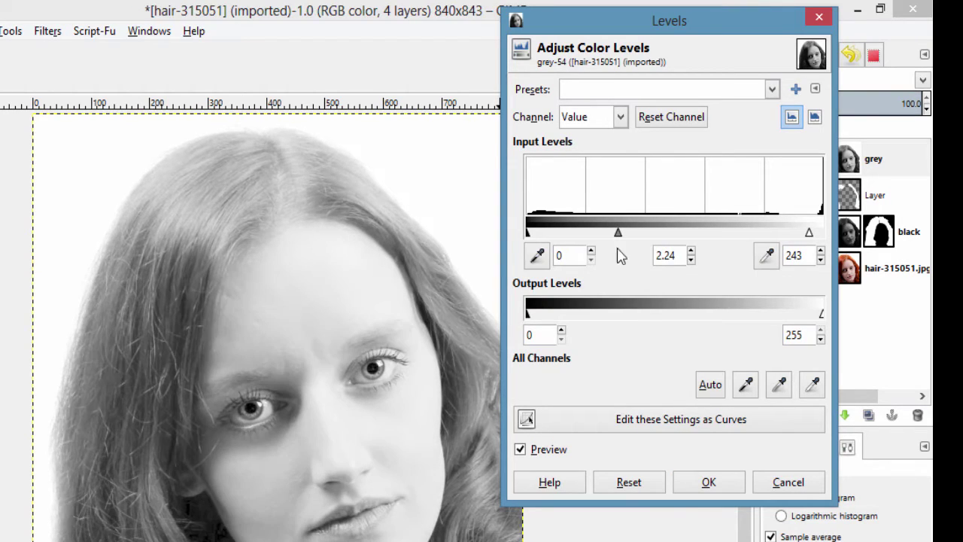
left_click(715, 484)
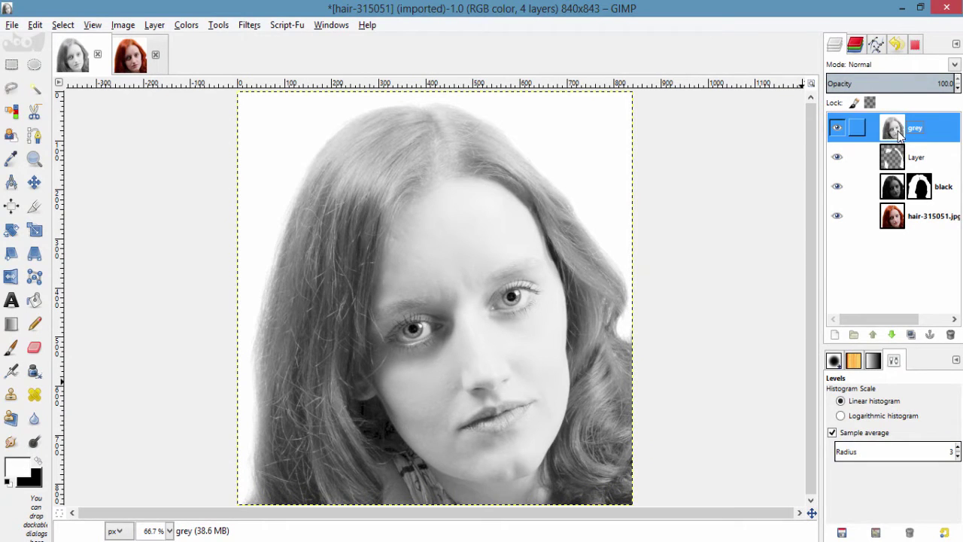
- Add a White (full opacity) layer mask to the grey layer
right_click(899, 133)
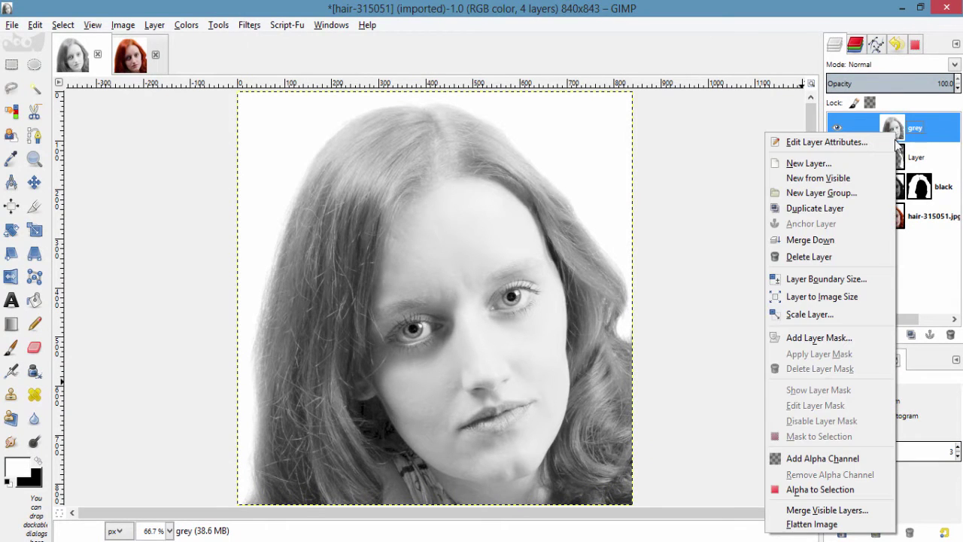
left_click(838, 341)
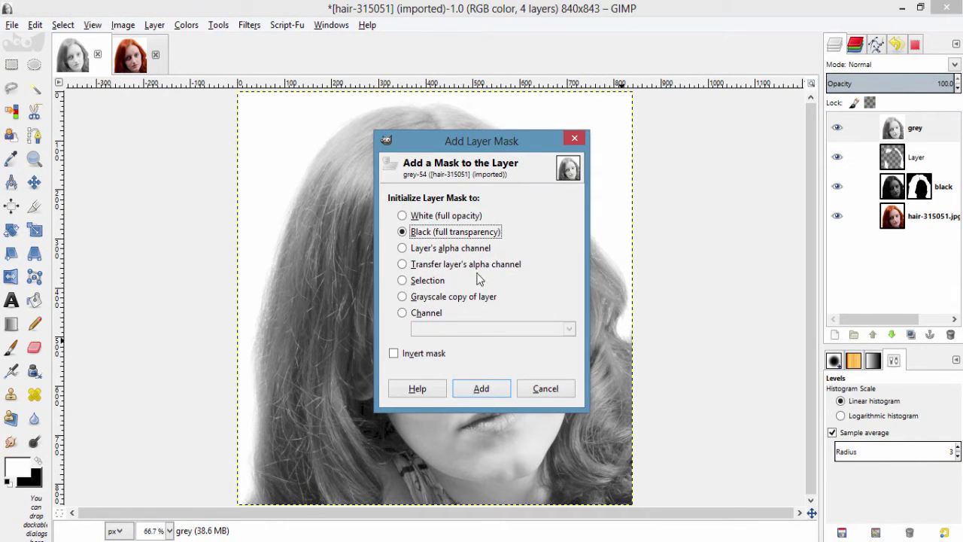
left_click(475, 216)
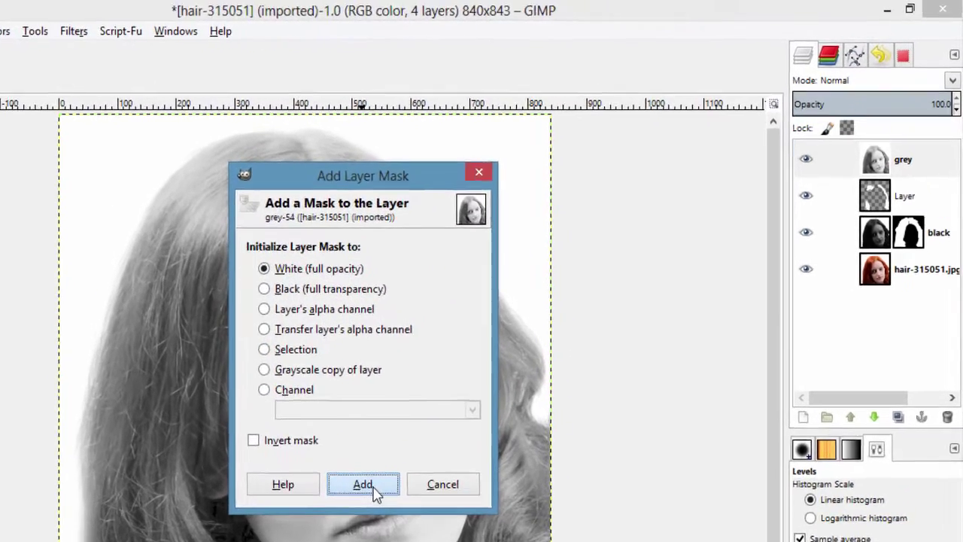
left_click(481, 388)
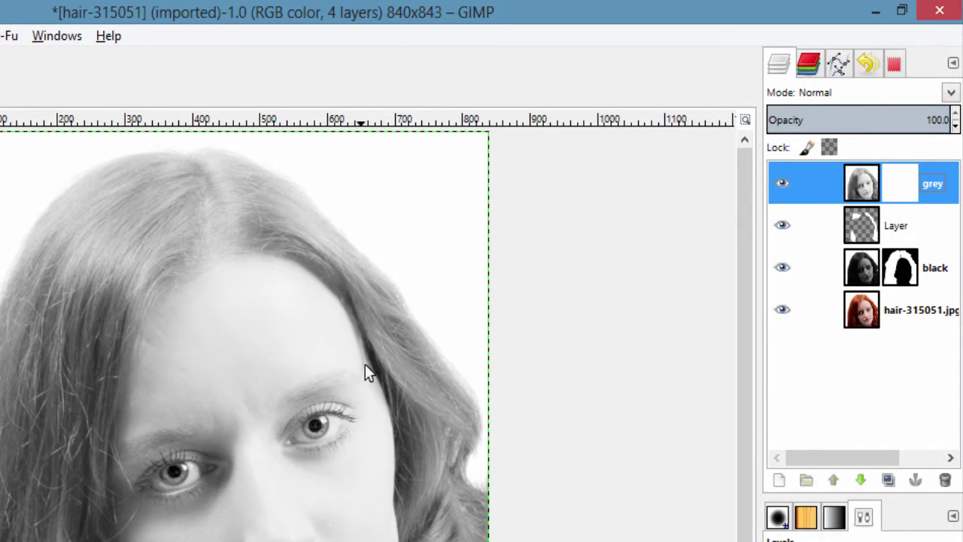
- Paste the black layer's hair mask into the grey layer's mask and anchor it
left_click(906, 275)
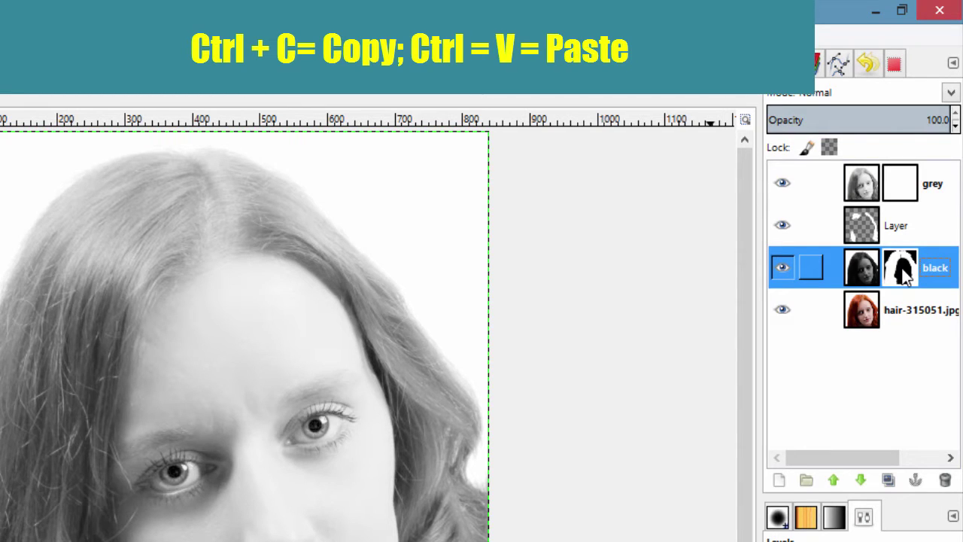
left_click(901, 183)
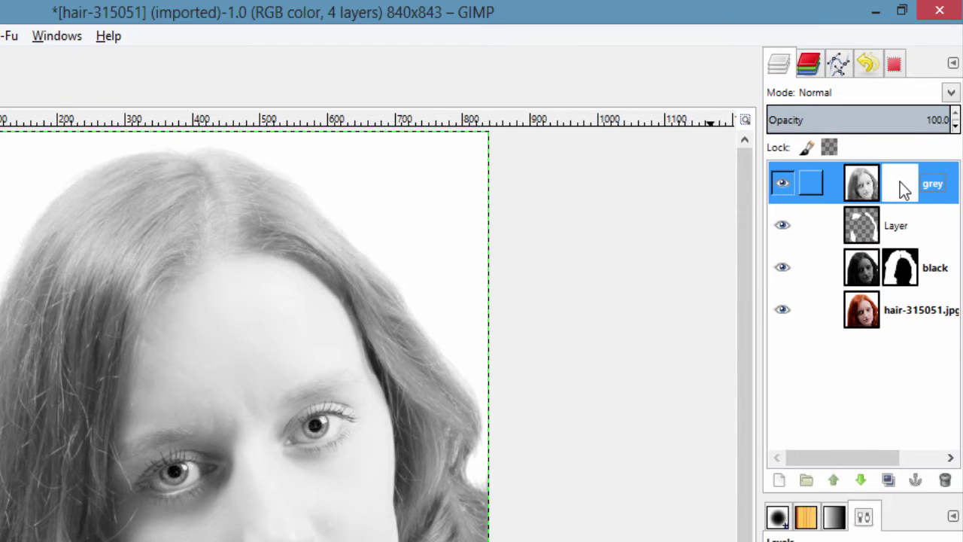
key("ctrl+v")
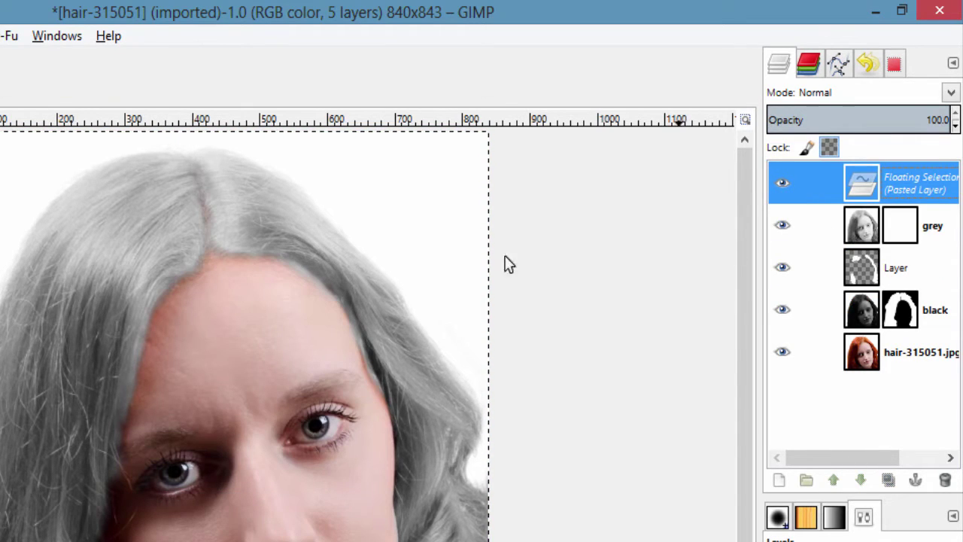
left_click(916, 482)
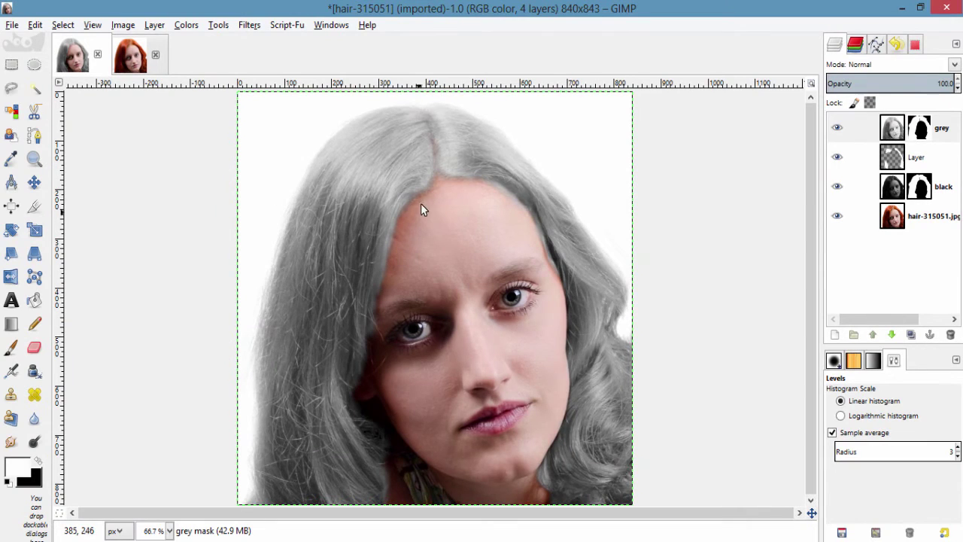
key("p")
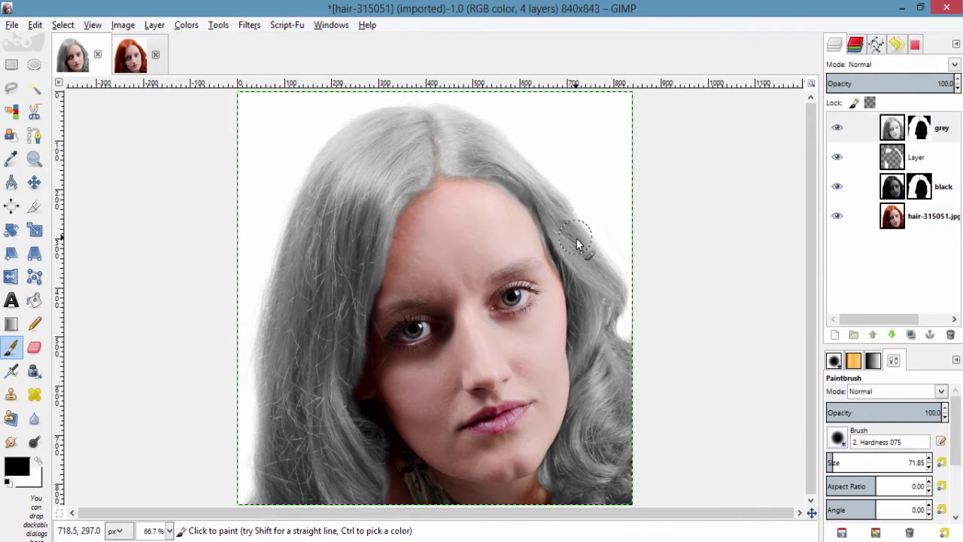
- Toggle layer visibility so the original red hair shows through
left_click(858, 128)
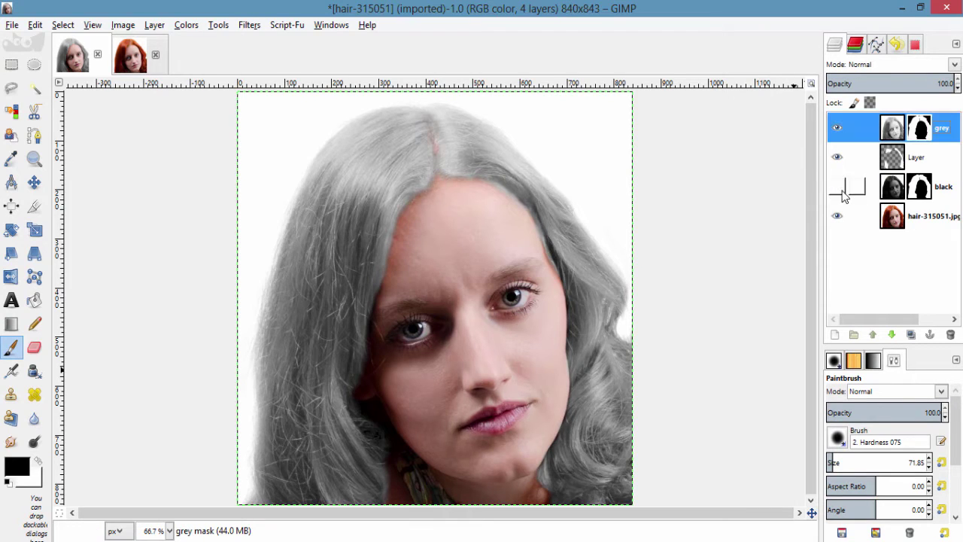
left_click(837, 187)
left_click(837, 157)
left_click(837, 128)
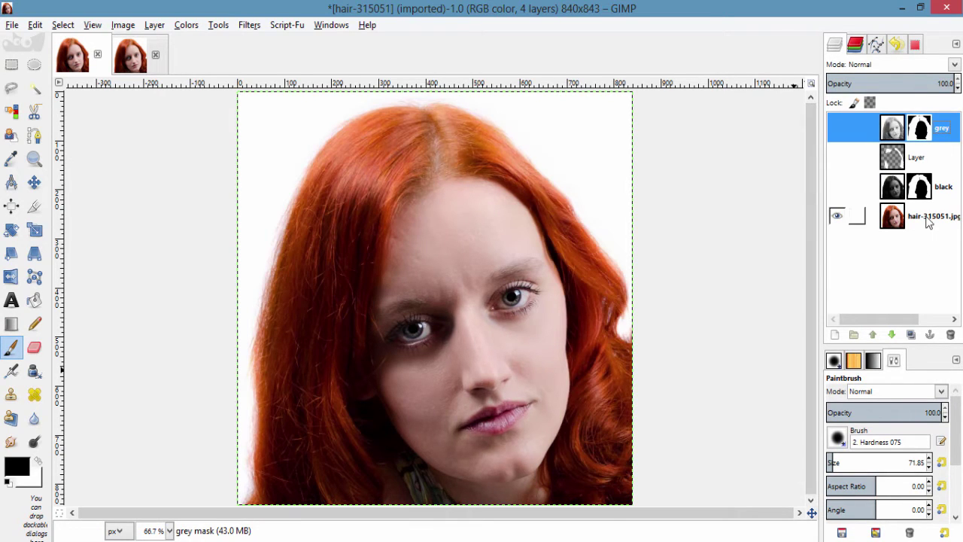
- Duplicate the original photo layer, raise the copy to the top and select it
left_click(863, 216)
left_click(912, 333)
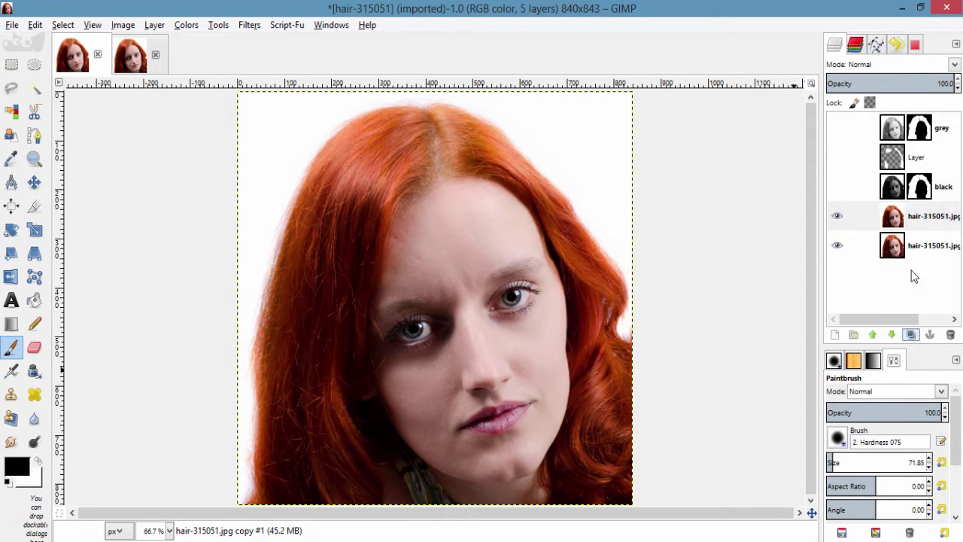
left_click(872, 333)
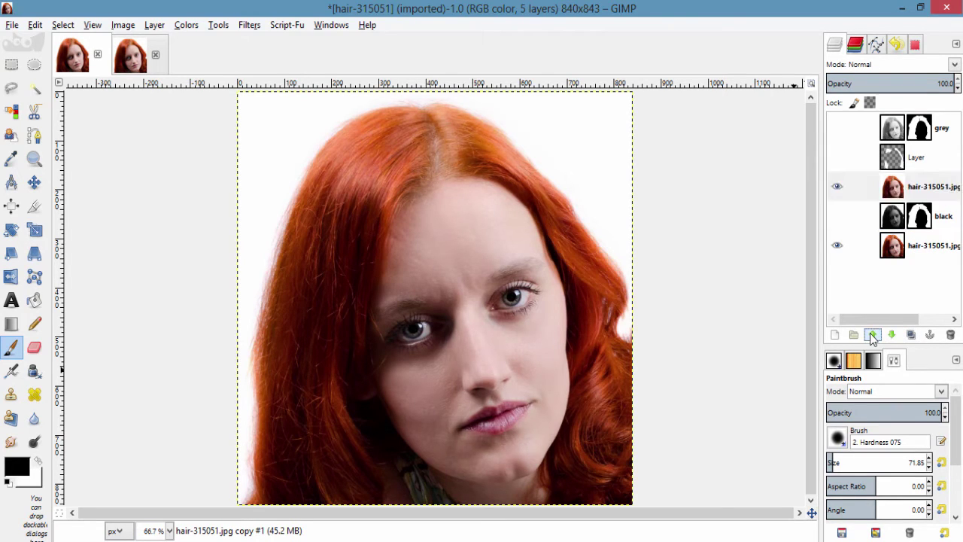
left_click(872, 333)
left_click(871, 334)
left_click(893, 130)
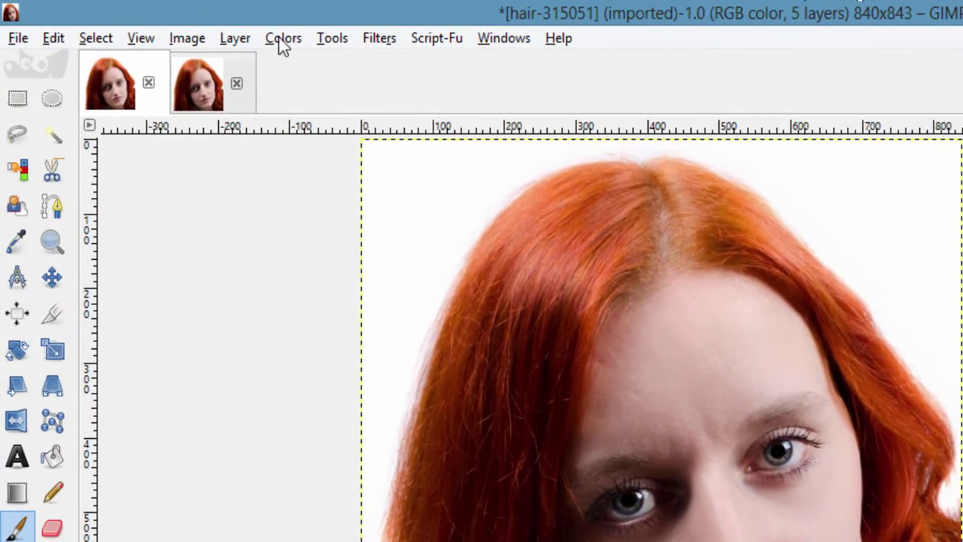
- Colorize the top photo copy with hue 360, saturation 50, lightness 0
left_click(186, 25)
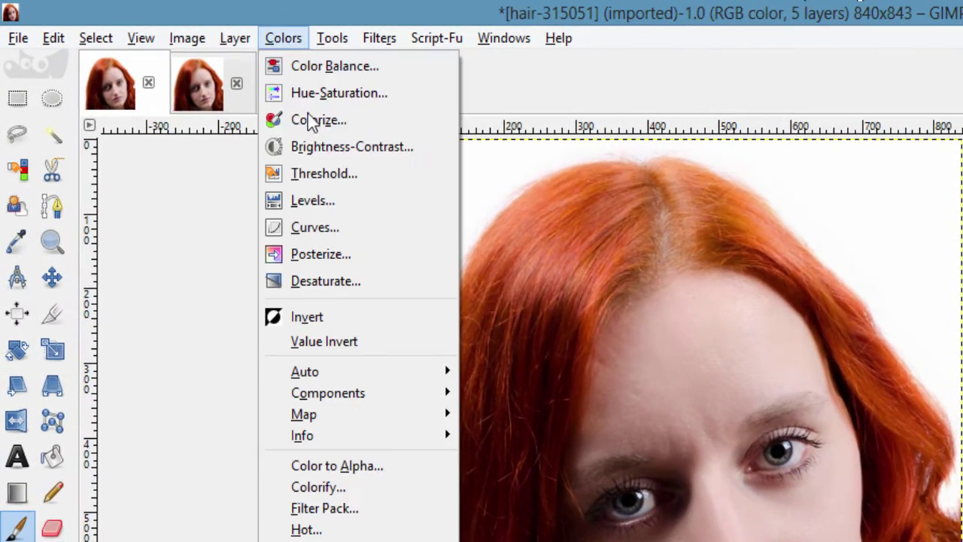
left_click(317, 123)
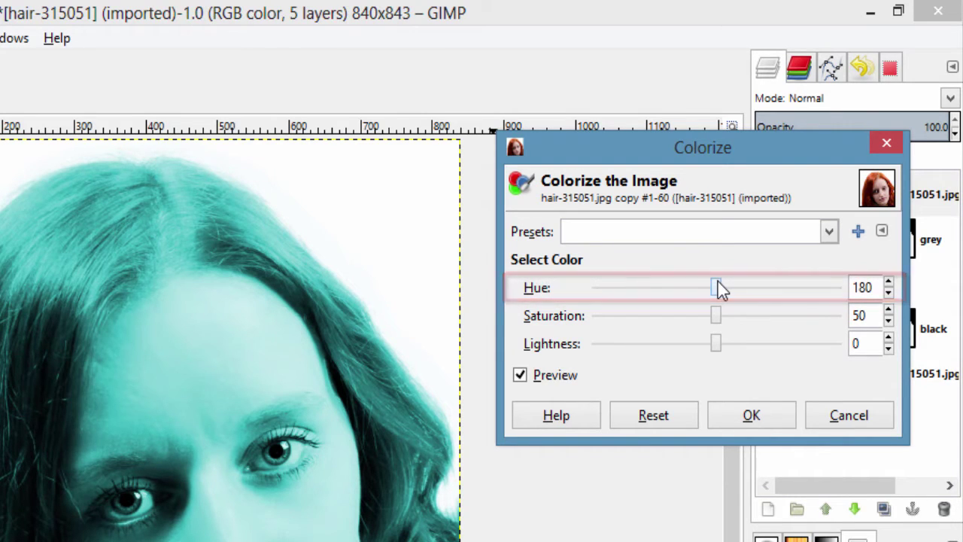
left_click_drag(718, 285, 876, 282)
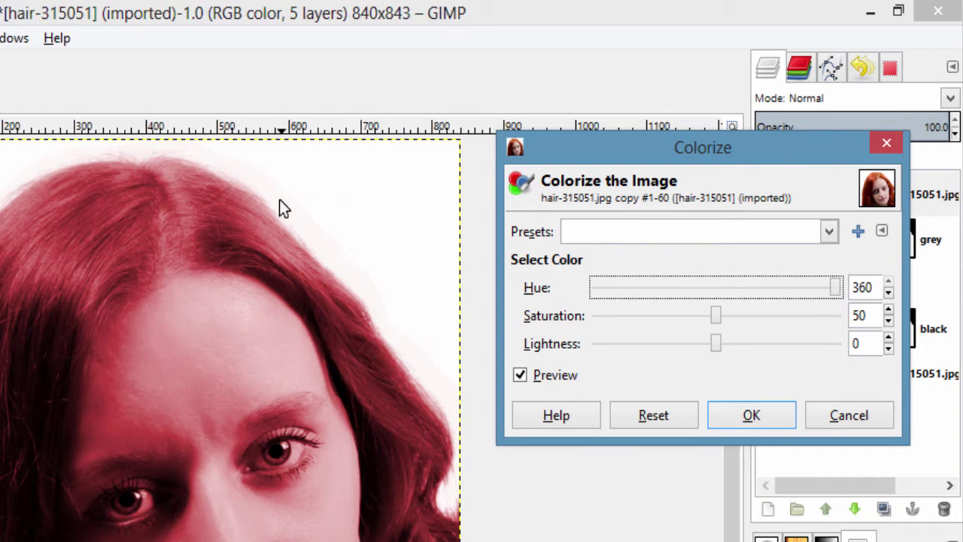
left_click_drag(717, 297, 895, 288)
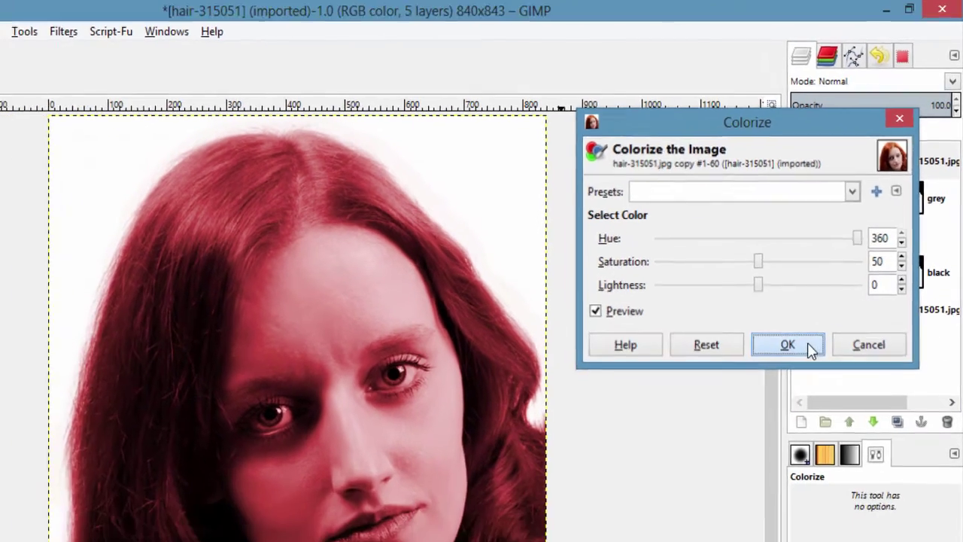
- Apply the red Colorize tint and add a white full-opacity mask to the top layer
left_click(751, 416)
right_click(911, 204)
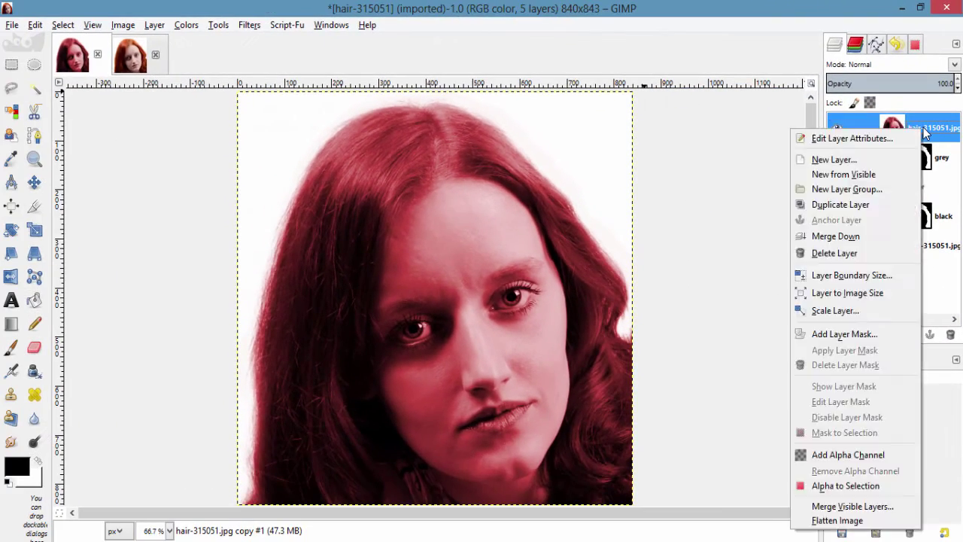
left_click(856, 334)
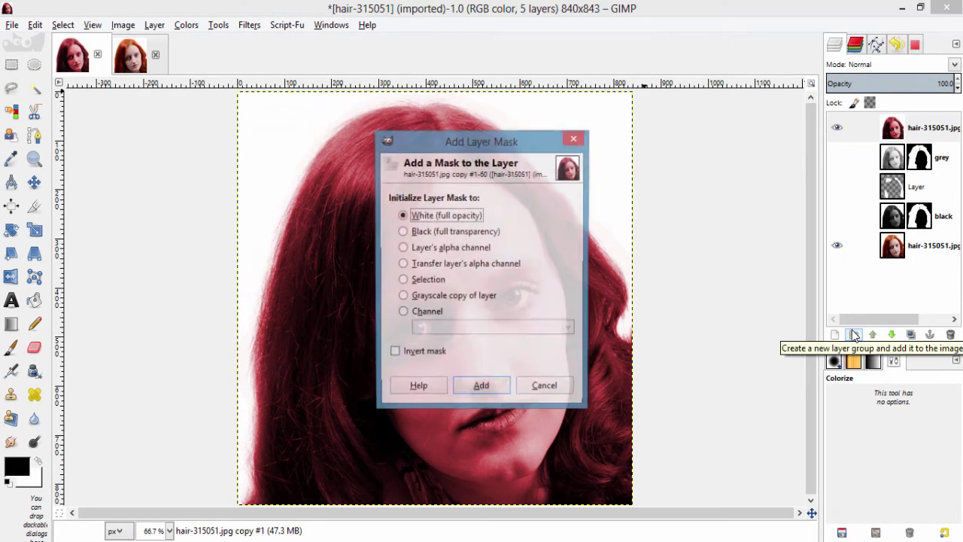
left_click(485, 391)
- Copy the grey layer's hair mask into the top layer's mask and anchor it
left_click(923, 161)
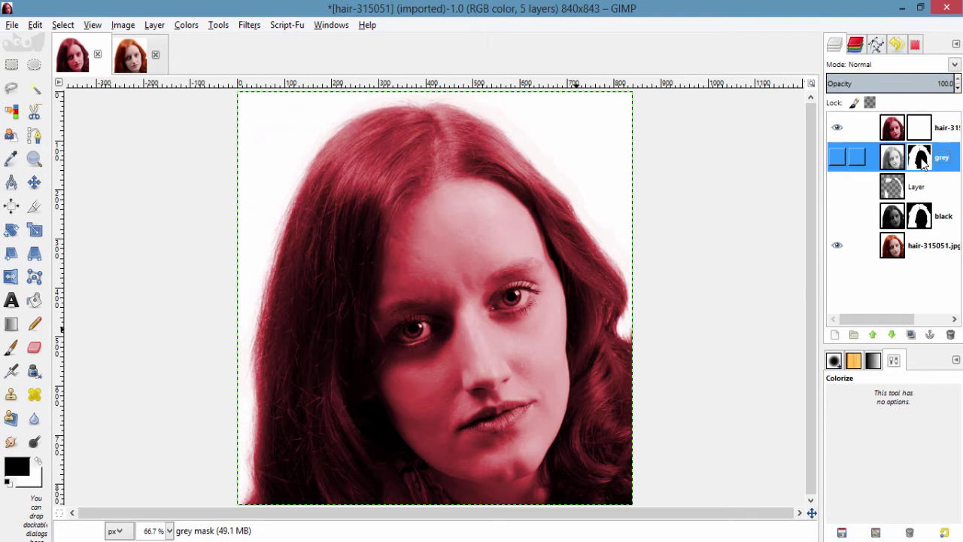
key("ctrl+c")
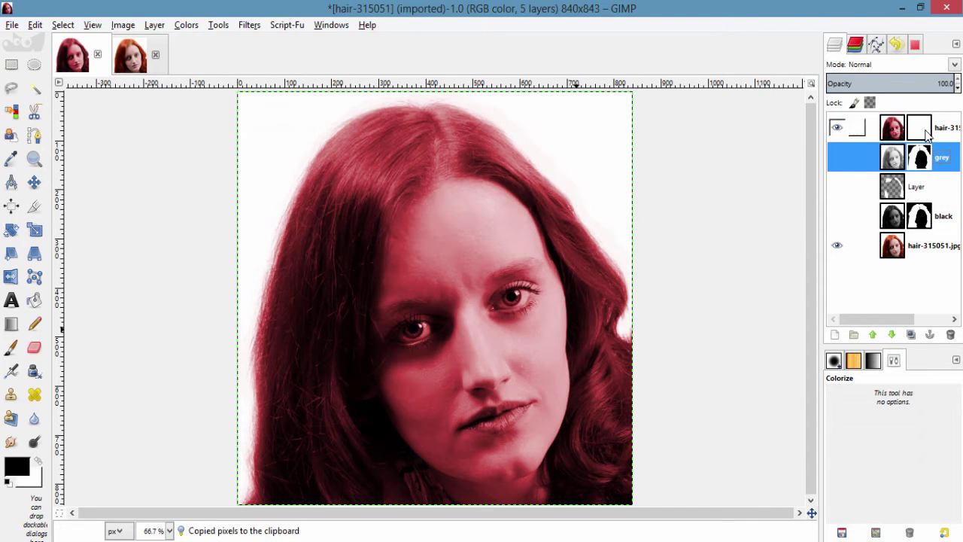
left_click(927, 133)
key("ctrl+v")
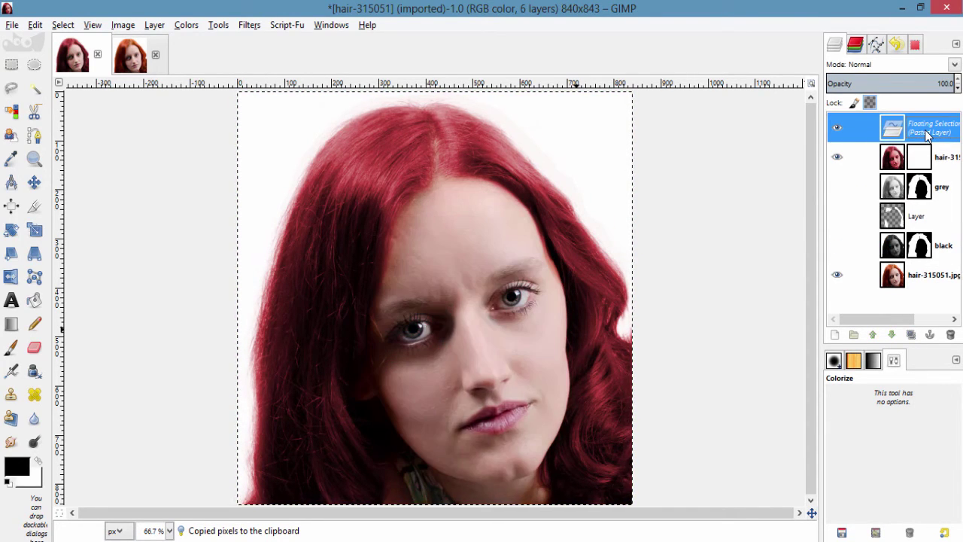
left_click(931, 335)
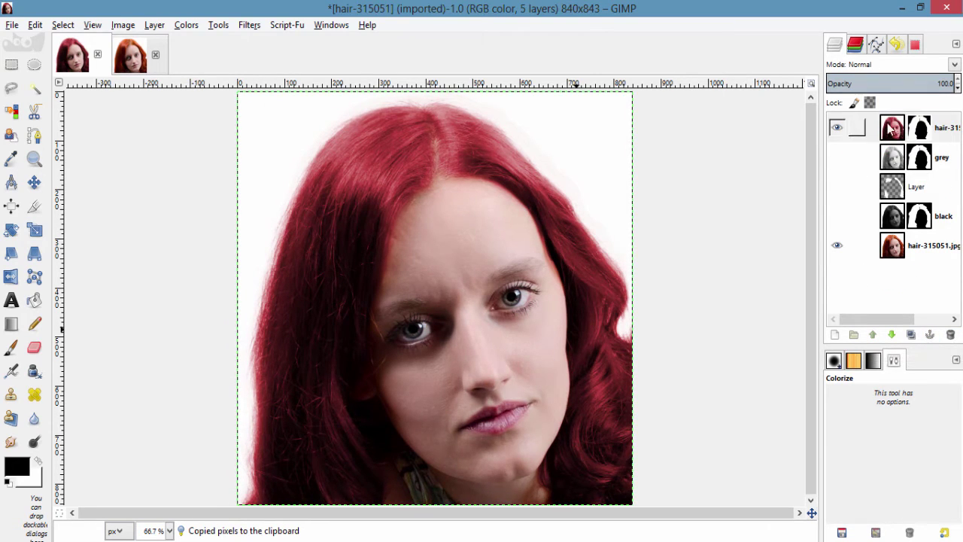
- Rename the crimson top layer to 'brown hair'
double_click(935, 129)
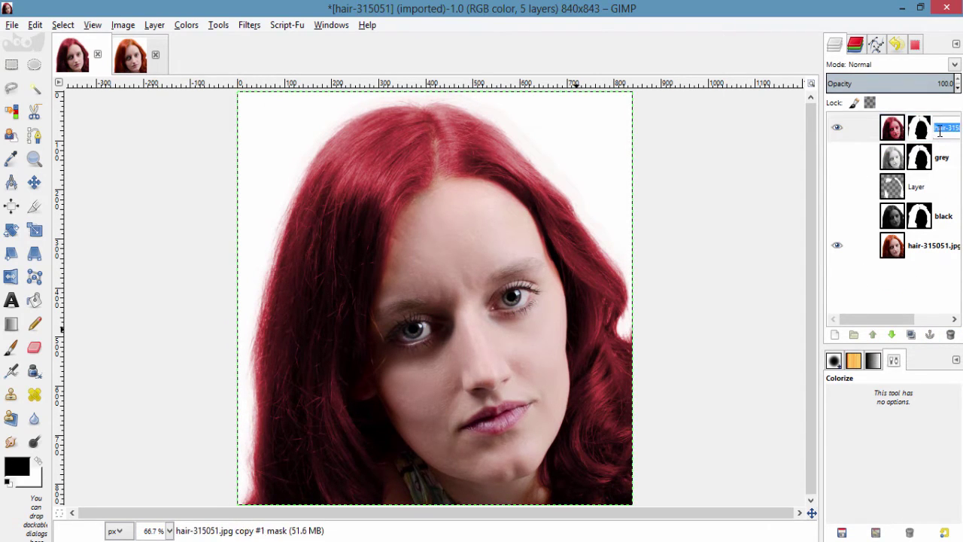
type("brown h")
key("Return")
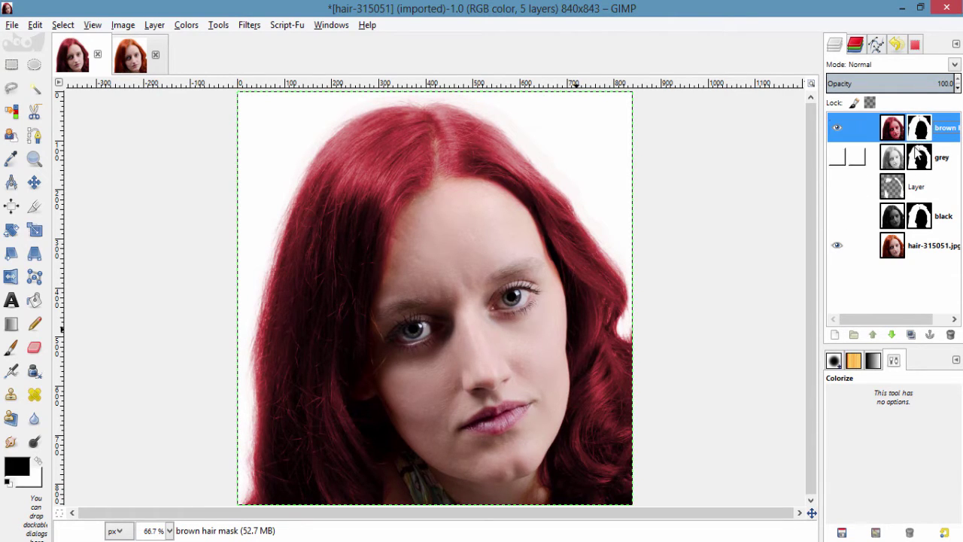
- Duplicate the original photo layer, raise the copy to the top, and hide brown hair
left_click(939, 253)
left_click(912, 334)
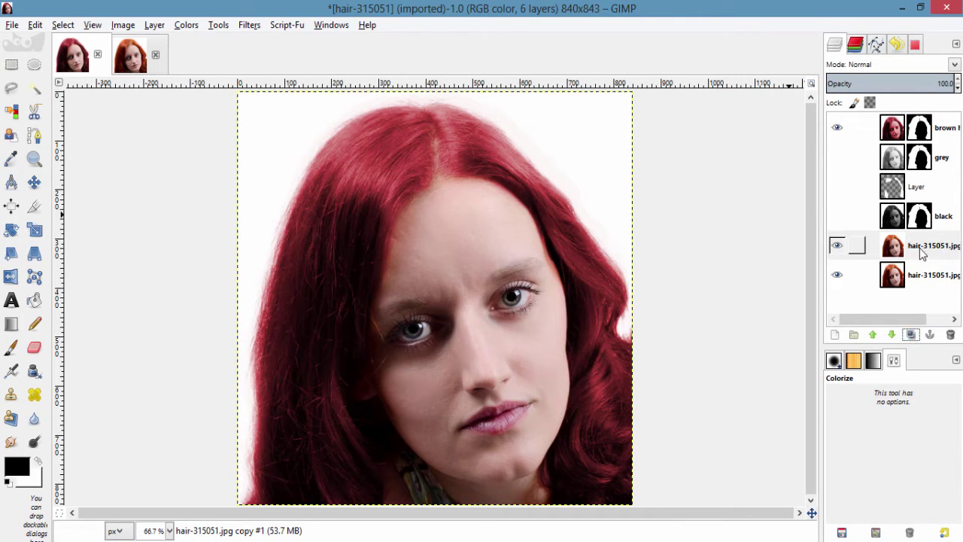
left_click_drag(923, 249, 887, 345)
left_click(873, 334)
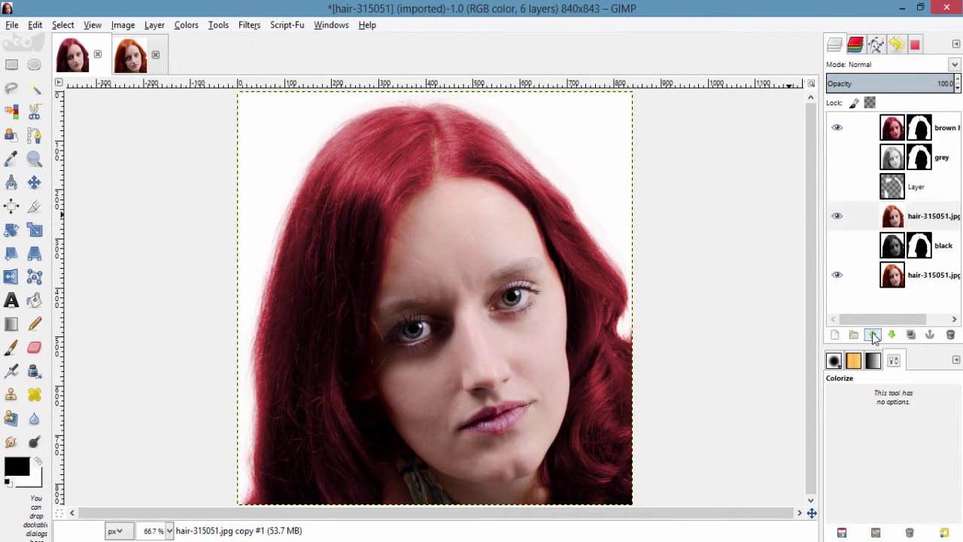
left_click(874, 334)
left_click(873, 334)
left_click(873, 335)
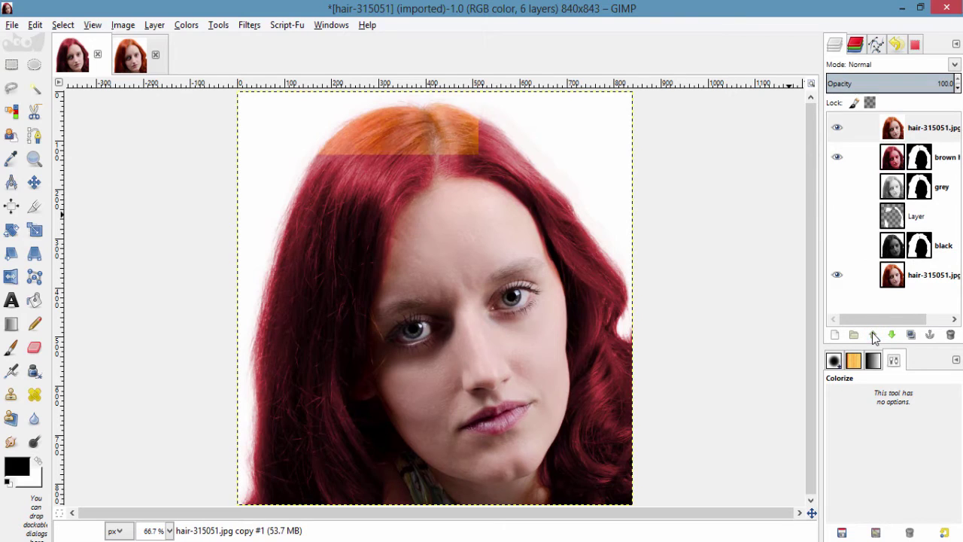
left_click(835, 160)
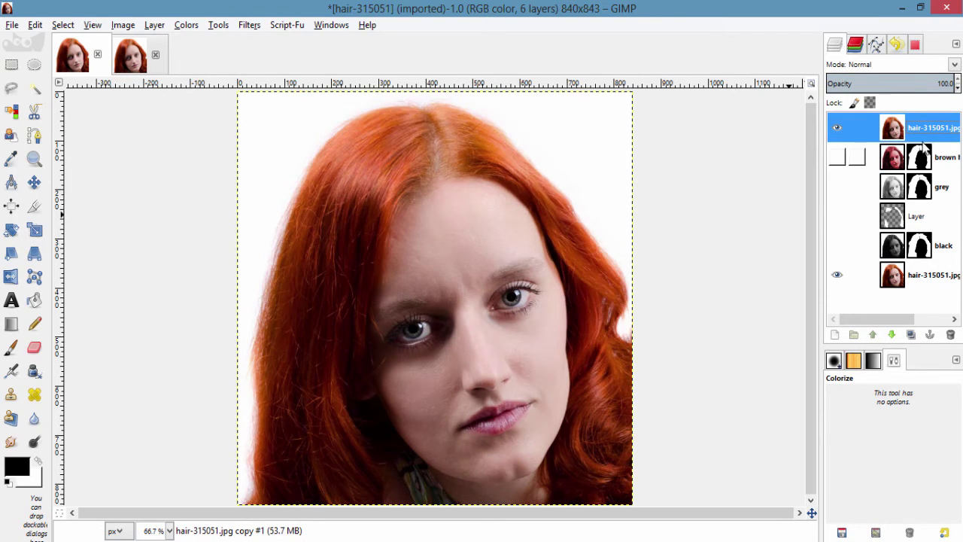
- Colorize the top copy with hue 60 for a yellow-green tint
left_click(186, 25)
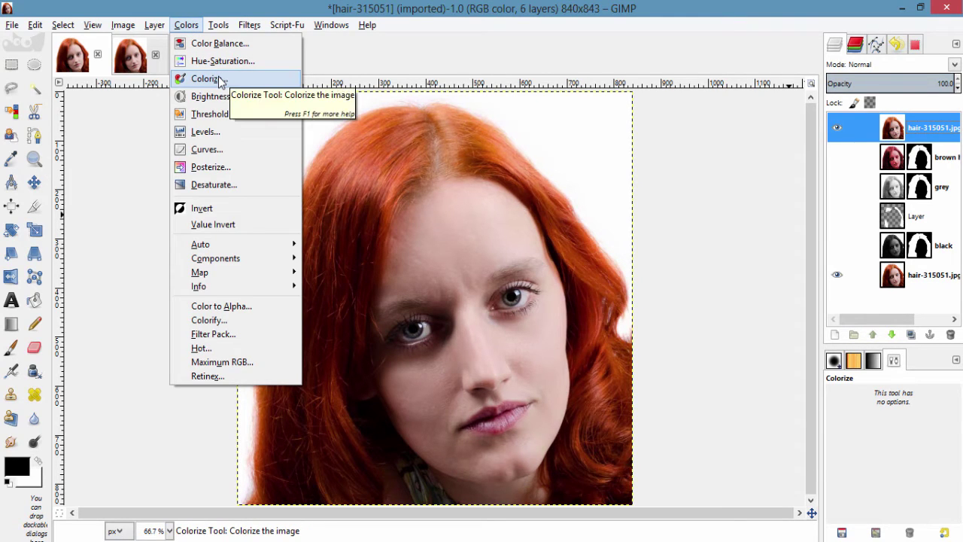
left_click(219, 80)
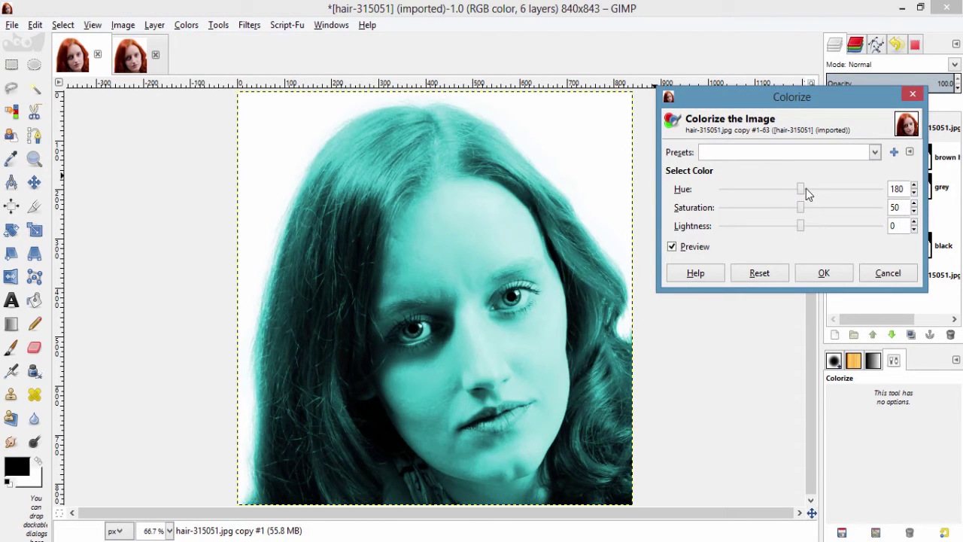
left_click_drag(802, 189, 751, 189)
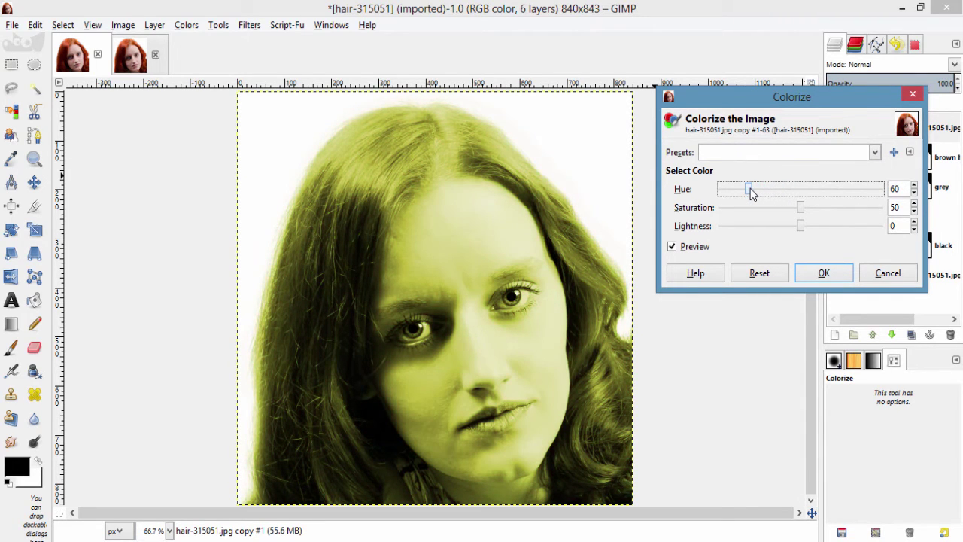
- Apply the yellow-green Colorize and add a white full-opacity mask to the top layer
left_click(824, 274)
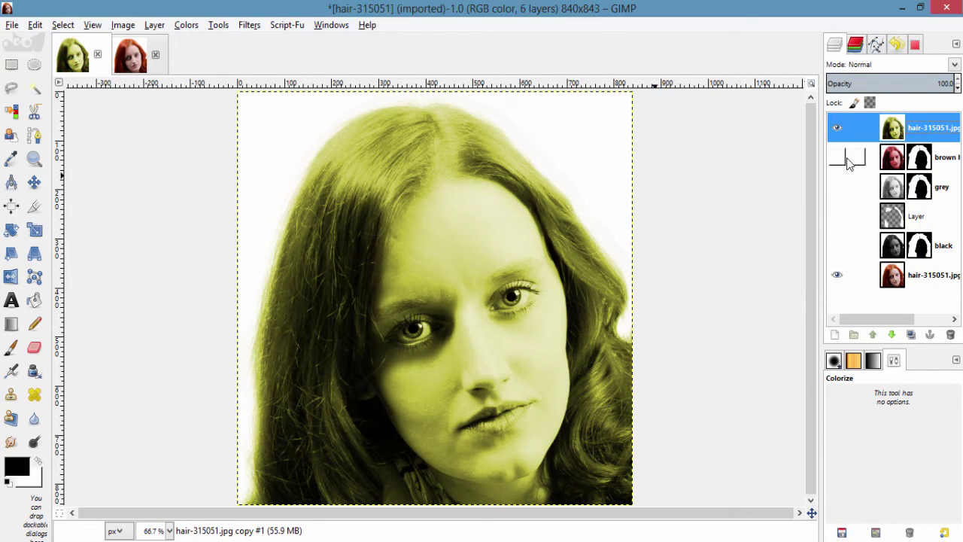
left_click(923, 164)
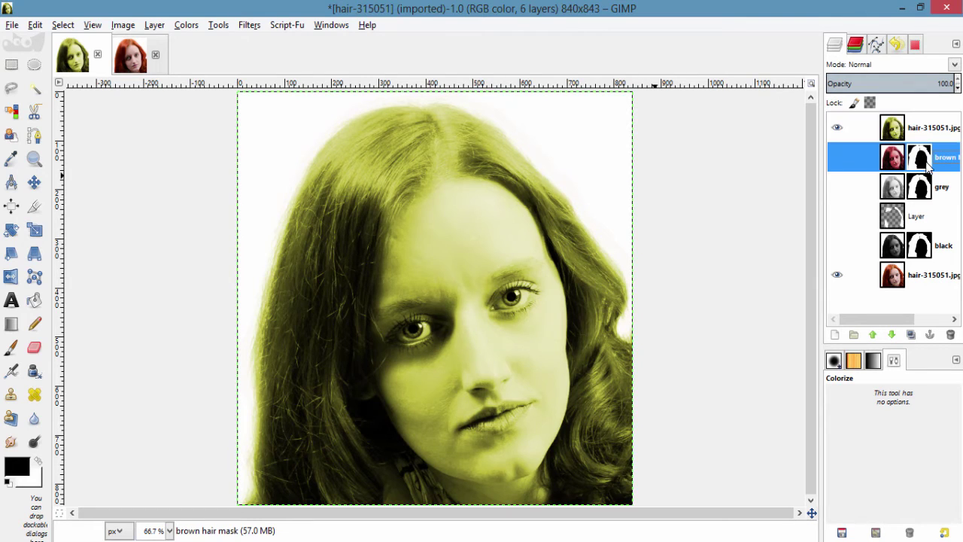
right_click(920, 134)
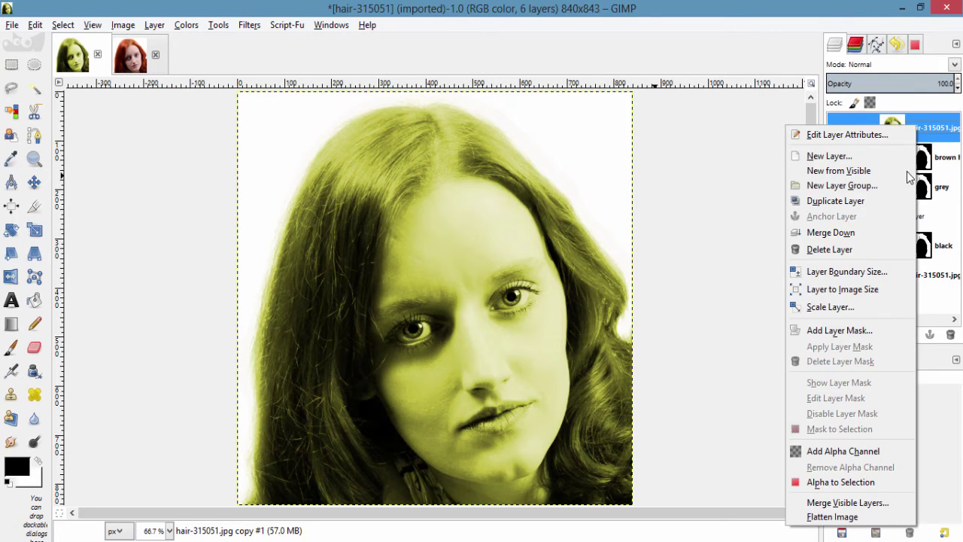
left_click(857, 331)
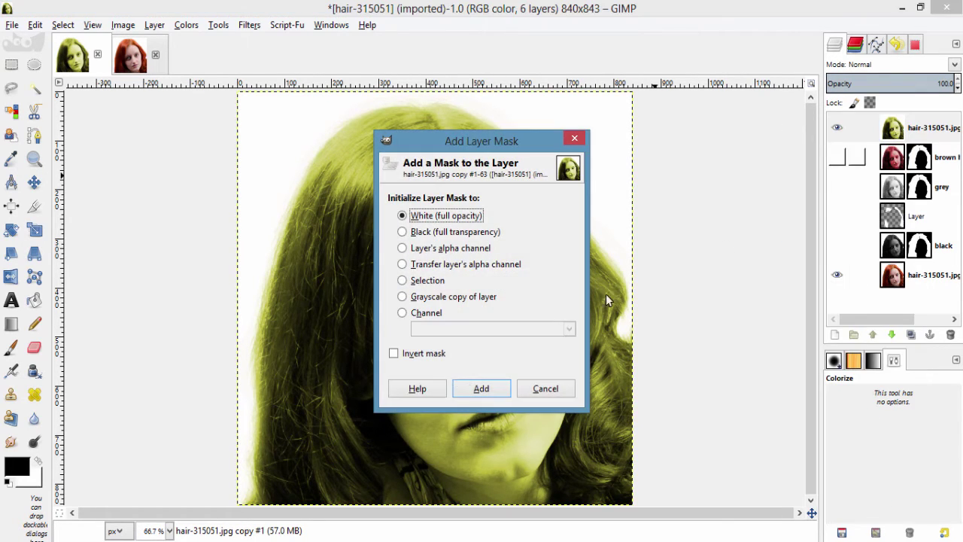
left_click(481, 388)
- Paste the brown hair layer's hair mask into the top layer's mask and anchor it
right_click(914, 163)
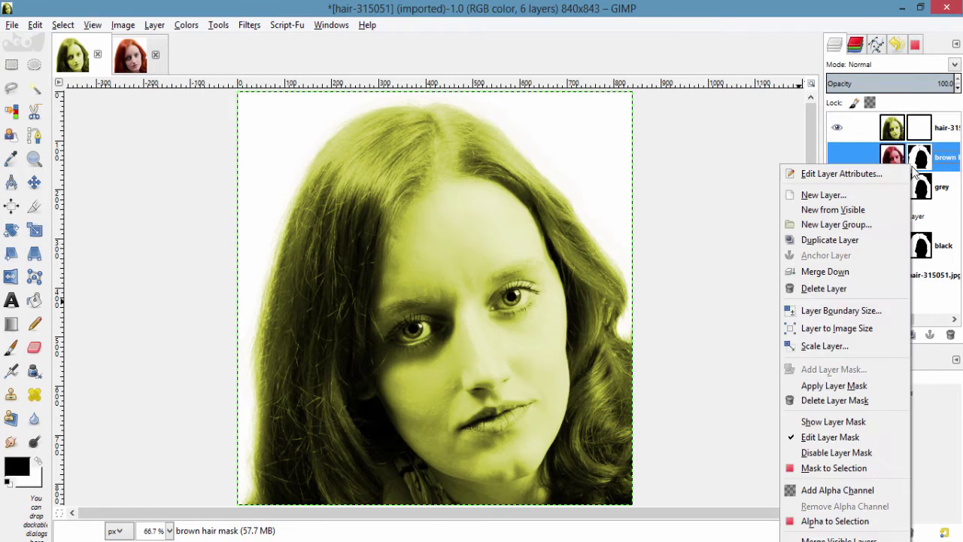
left_click(928, 164)
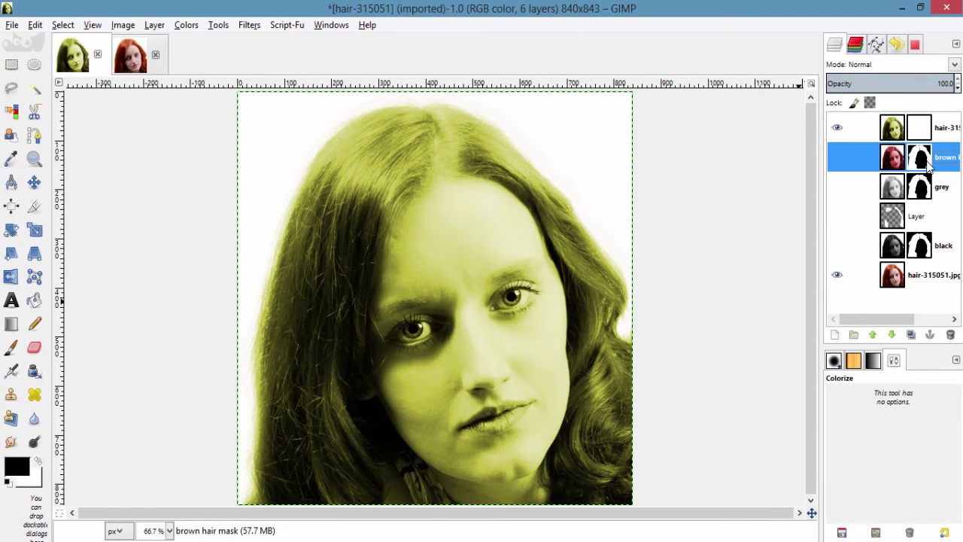
key("ctrl+c")
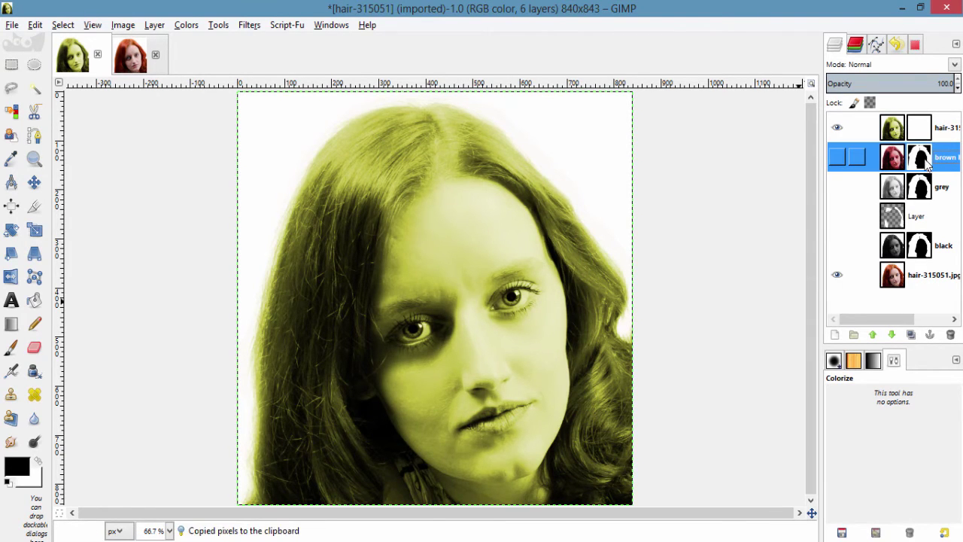
left_click(927, 134)
key("ctrl+v")
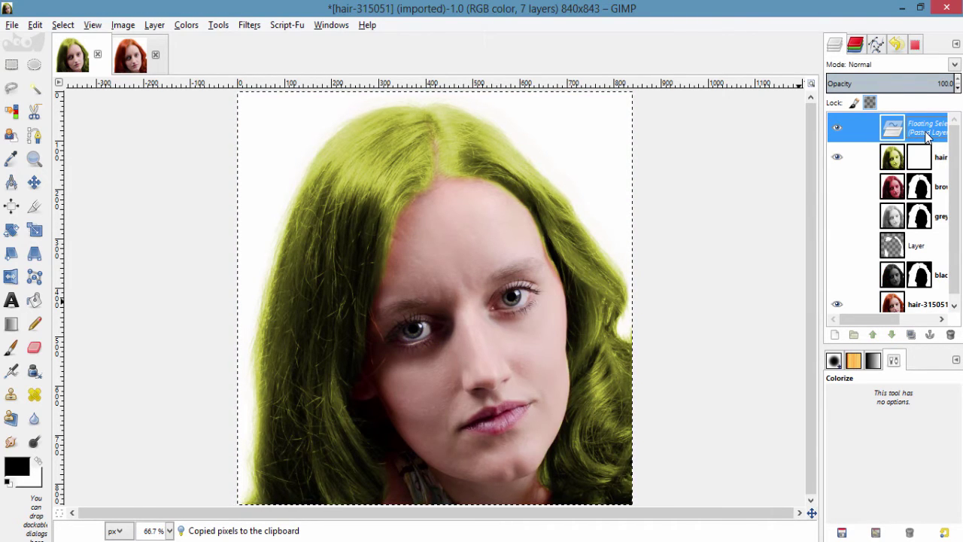
left_click(930, 334)
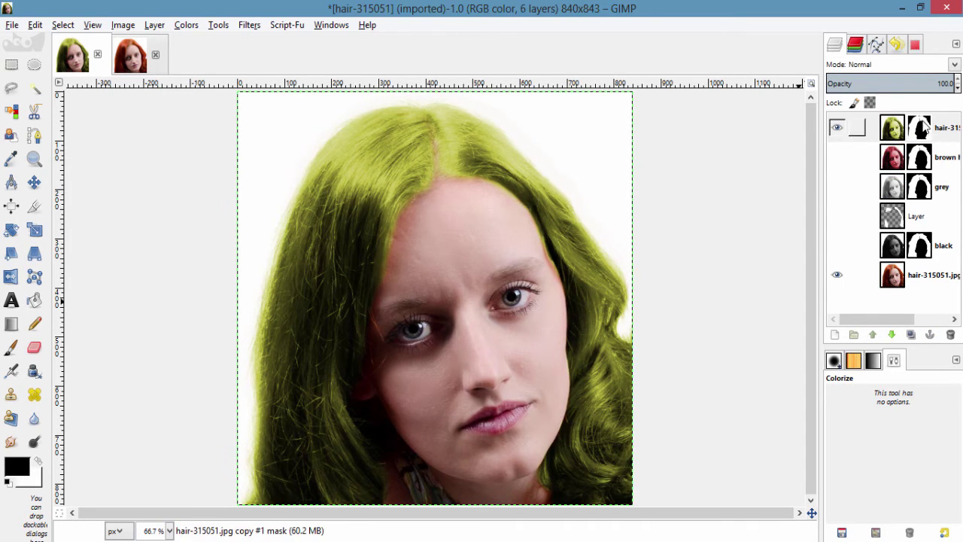
- Fade the top hair layer to 77.5 opacity and pick the Paintbrush
left_click_drag(945, 84, 925, 85)
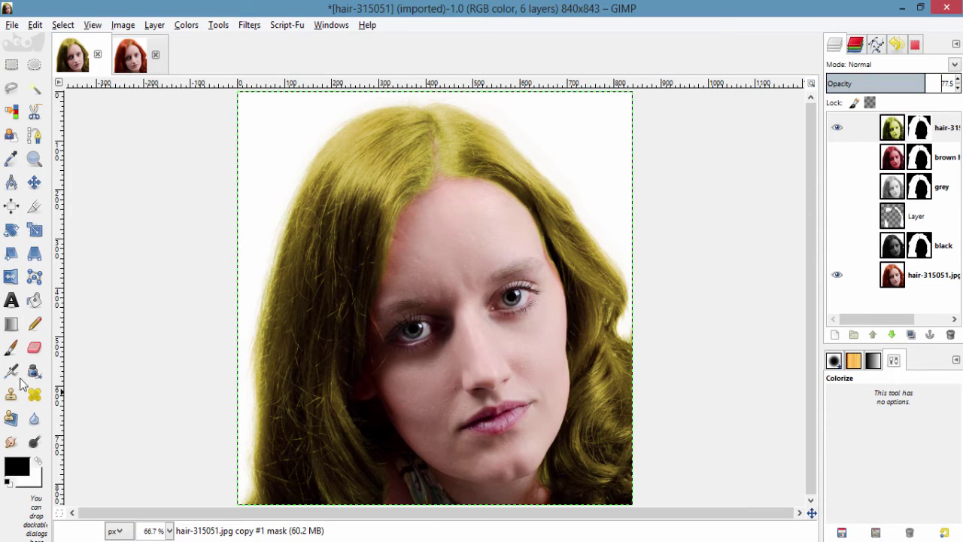
left_click(11, 347)
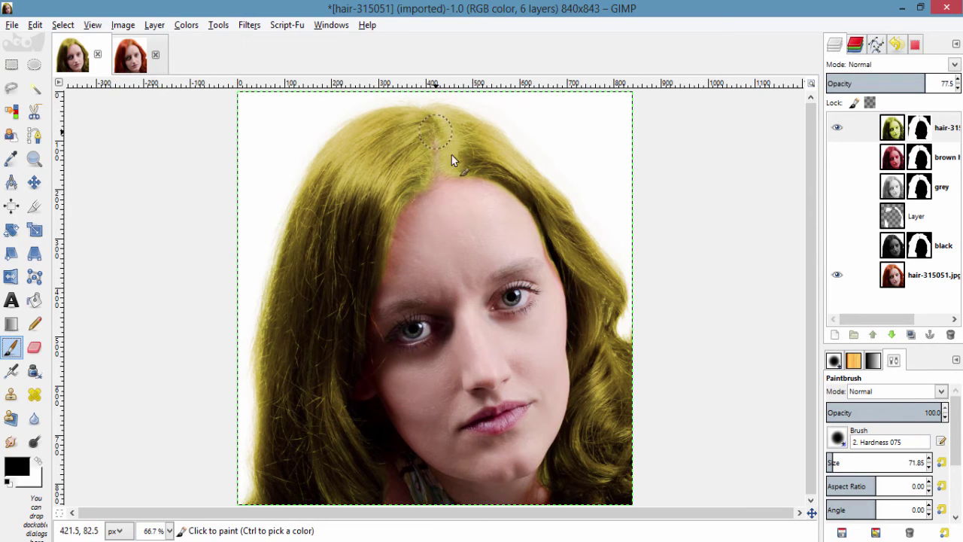
left_click(875, 411)
- Softly paint the mask along the hair parting and right hairline at about 10% brush opacity
left_click_drag(434, 113, 429, 158)
key("ctrl+z")
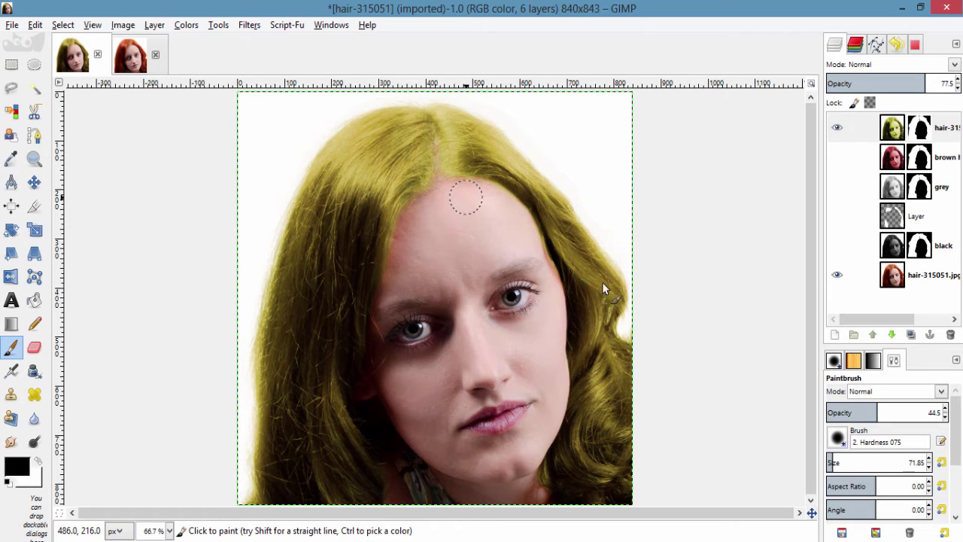
left_click_drag(839, 411, 837, 411)
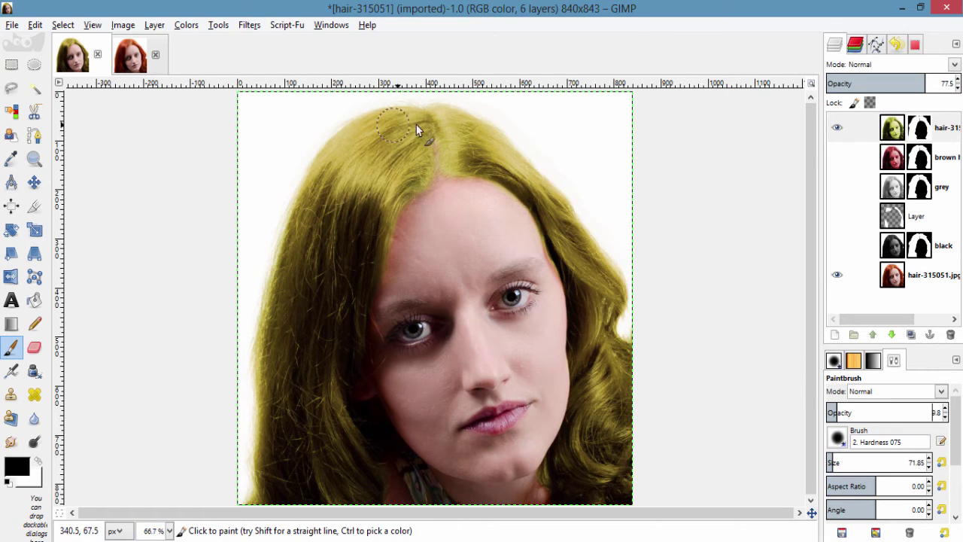
mouse_move(420, 128)
left_mouse_down()
mouse_move(445, 162)
mouse_move(432, 123)
mouse_move(430, 194)
mouse_move(412, 198)
mouse_move(389, 237)
left_mouse_up()
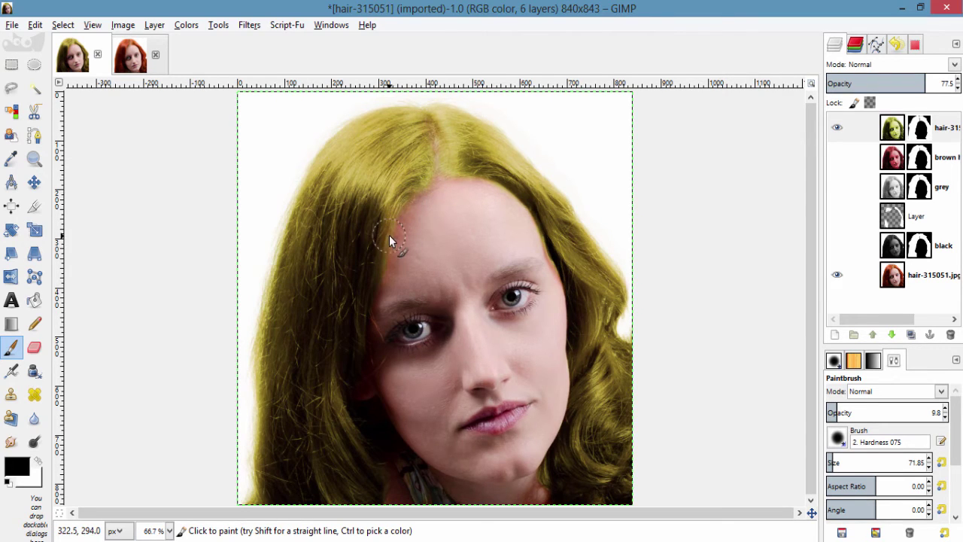
left_click(931, 128)
mouse_move(535, 200)
left_mouse_down()
mouse_move(554, 251)
mouse_move(610, 327)
mouse_move(627, 258)
left_mouse_up()
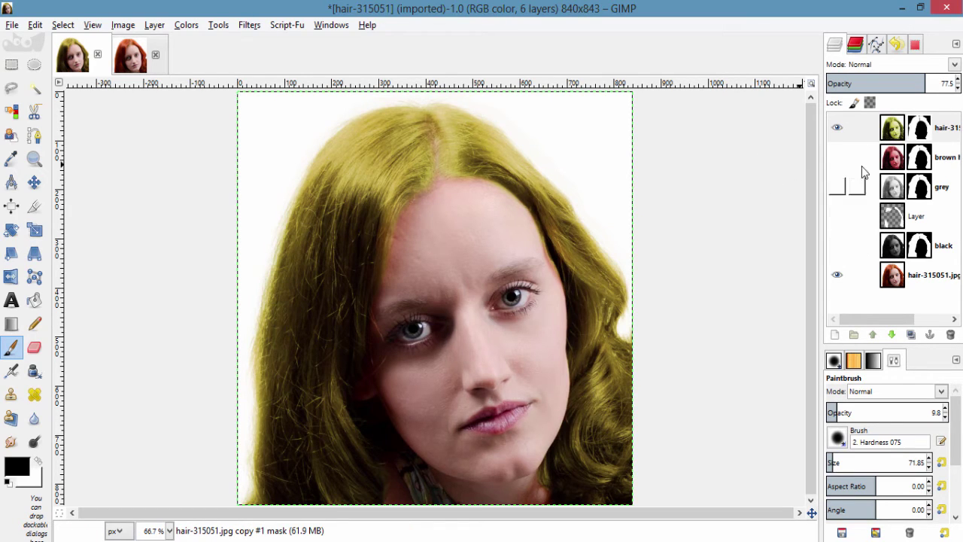
- Rename the top layer to 'blonde' and hide it
double_click(947, 130)
key("BackSpace")
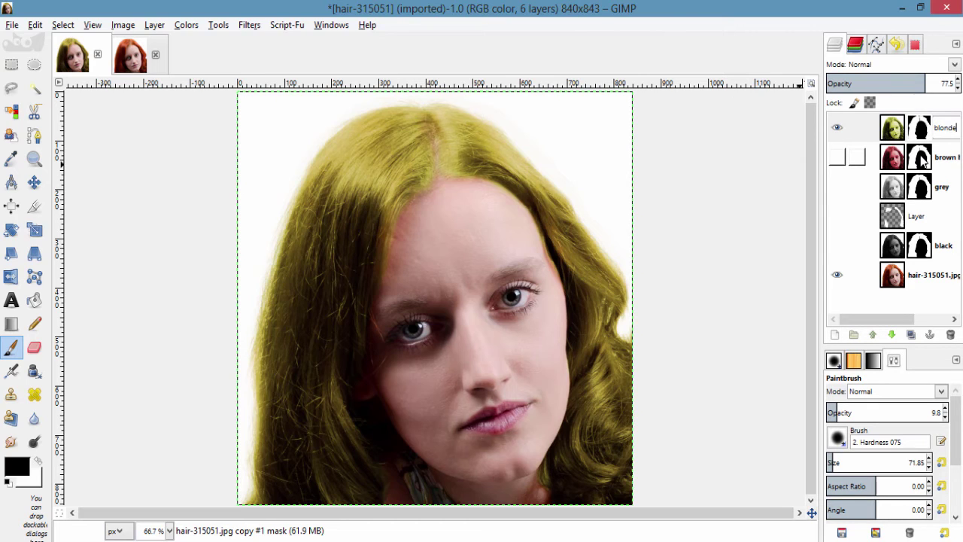
key("Return")
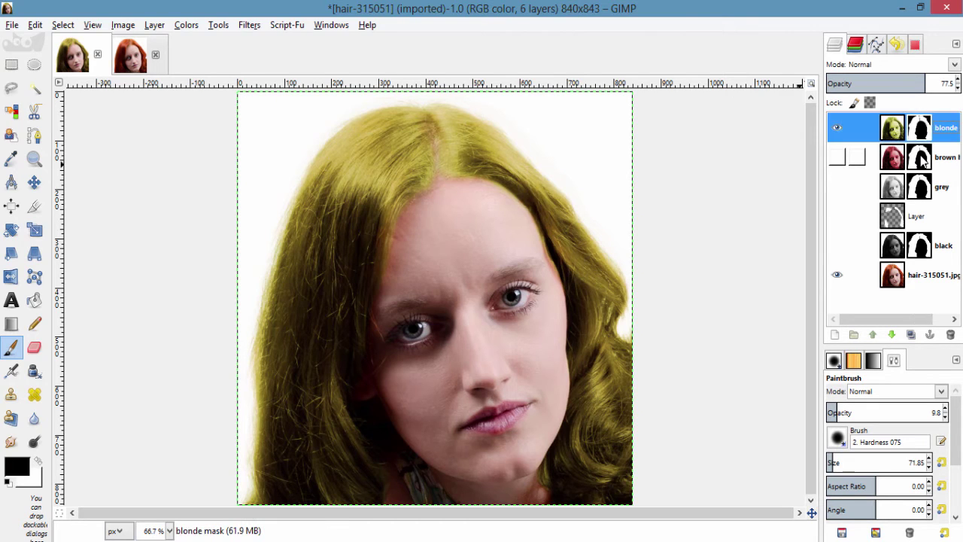
left_click(836, 128)
- Show and hide the brown, grey and black hair layers in turn, leaving all hidden
left_click(836, 157)
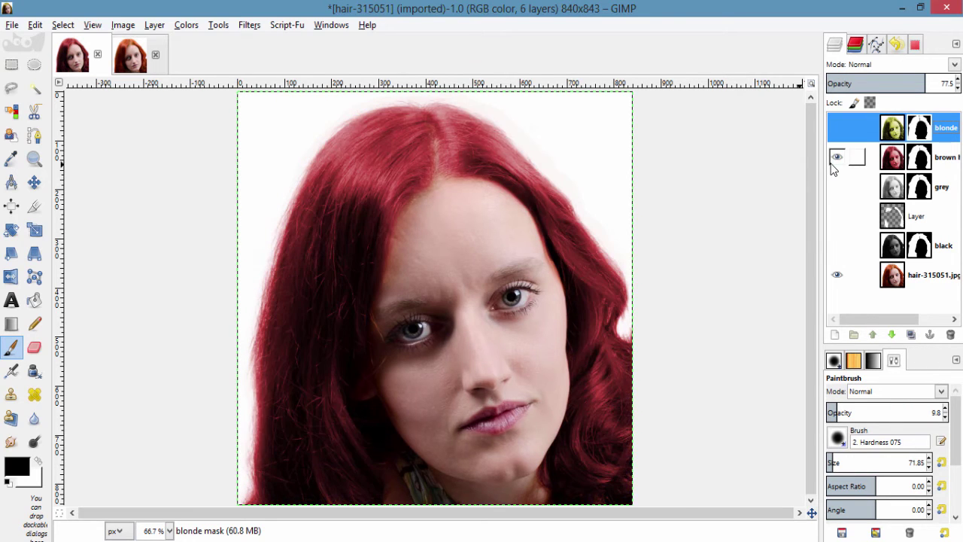
left_click(836, 157)
left_click(838, 188)
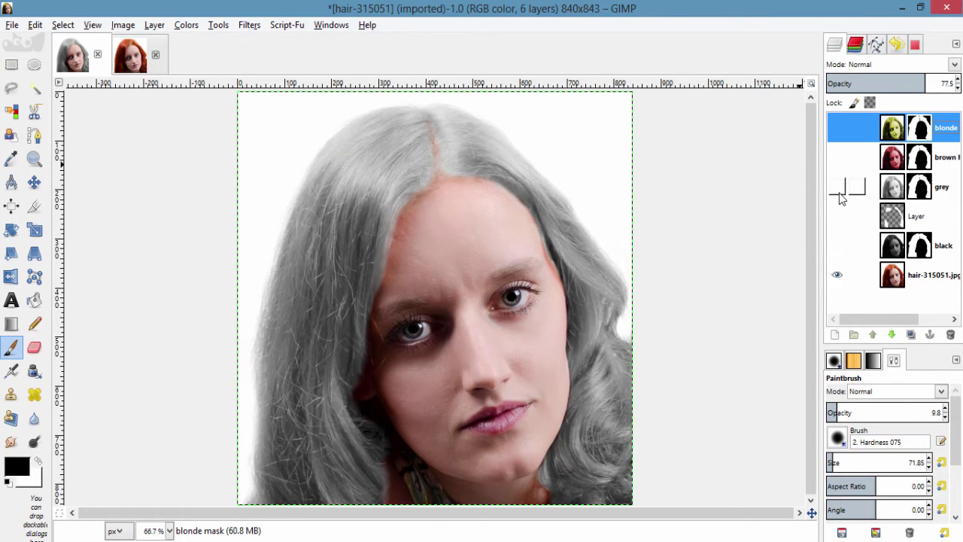
left_click(838, 188)
left_click(837, 246)
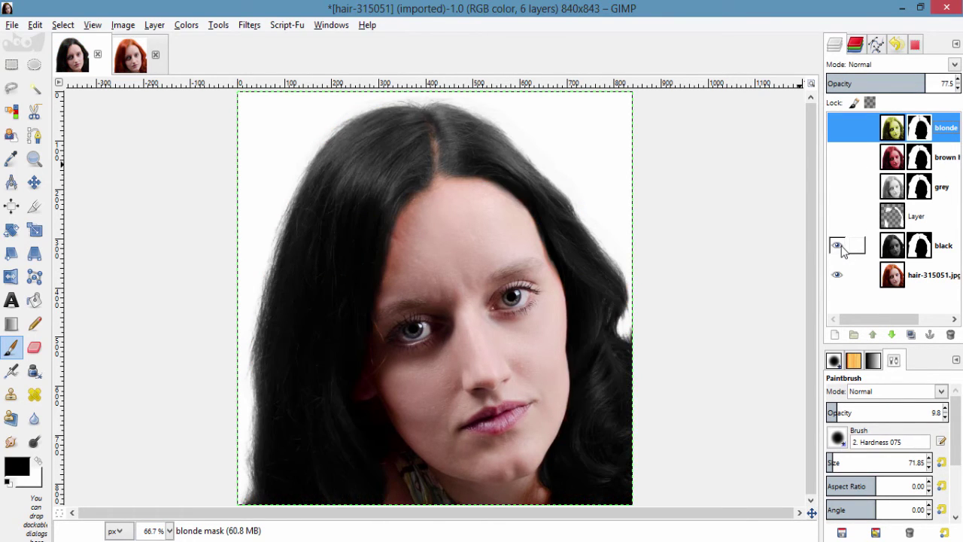
left_click(837, 246)
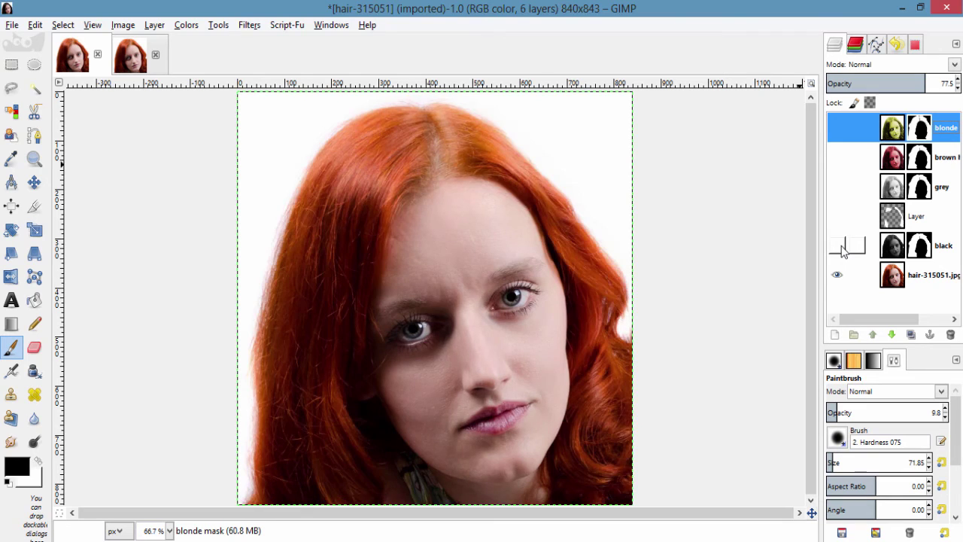
- Duplicate the original photo layer hair-315051.jpg and raise the copy to the top
left_click(873, 275)
left_click(911, 335)
left_click(918, 335)
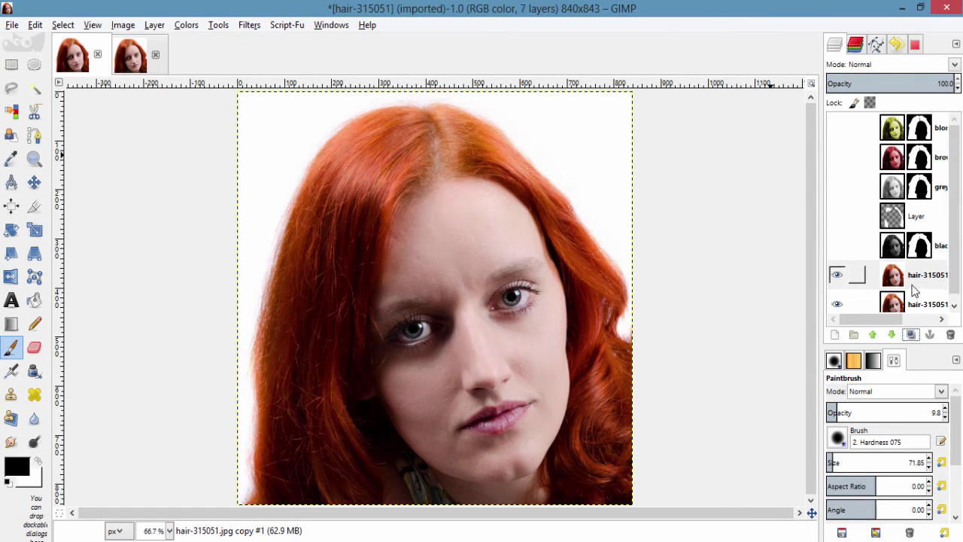
left_click(874, 334)
left_click(873, 334)
left_click(876, 334)
left_click(876, 334)
left_click(877, 334)
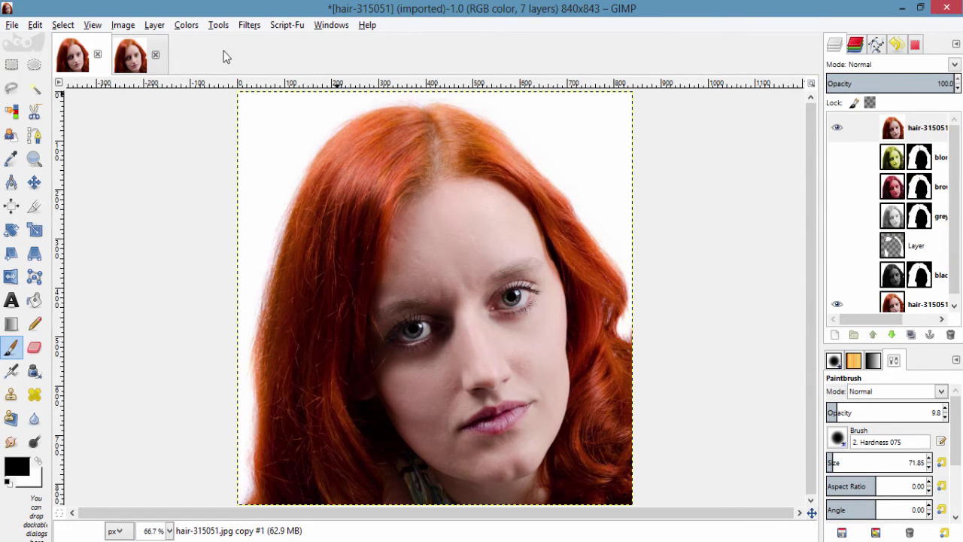
- Preview a Colorize hue shift on the copy, then cancel it
left_click(183, 26)
left_click(205, 78)
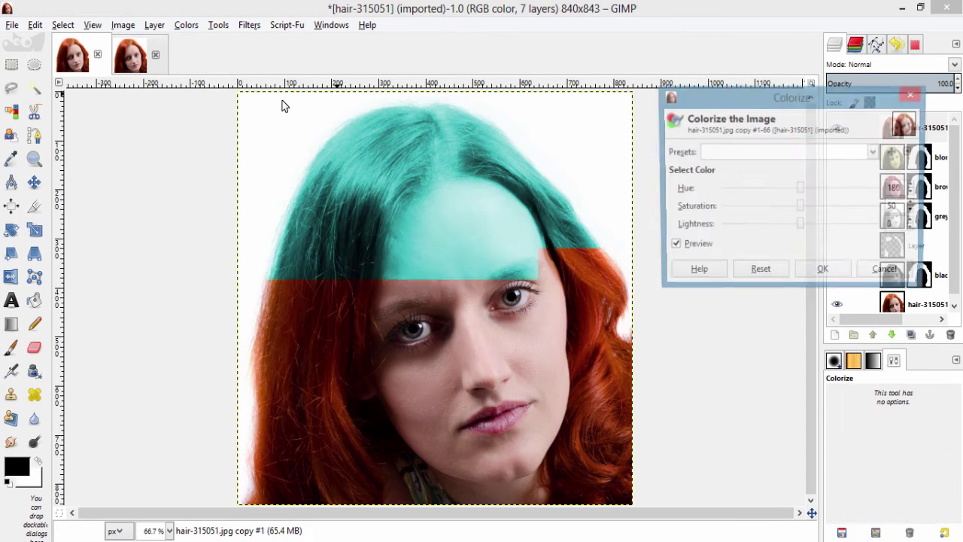
left_click_drag(798, 190, 763, 189)
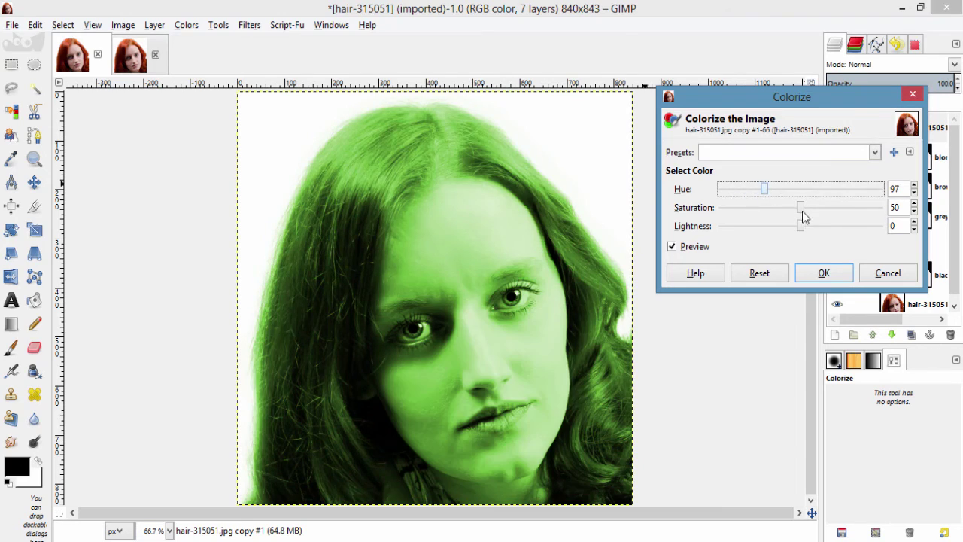
left_click(887, 273)
- Open Hue-Saturation for the top copy layer
left_click(908, 135)
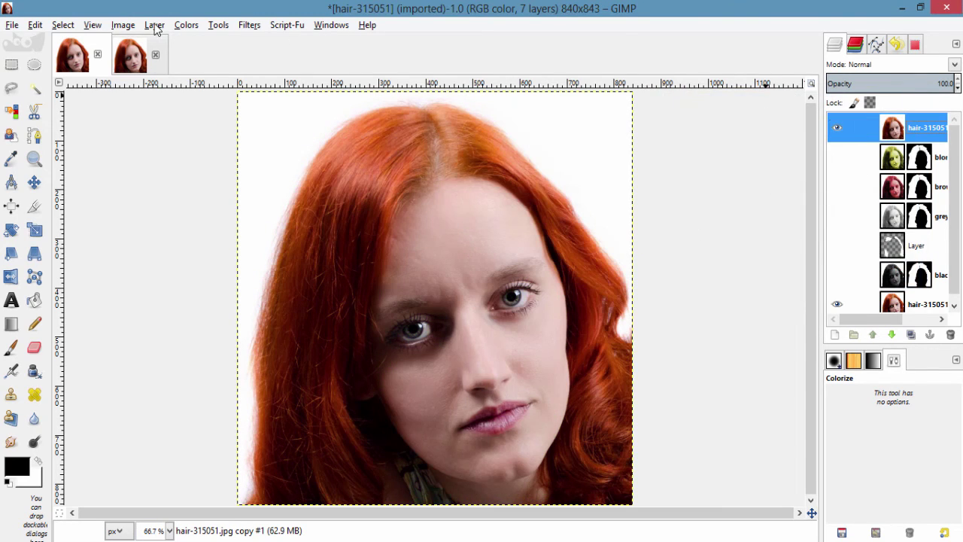
left_click(188, 25)
left_click(223, 61)
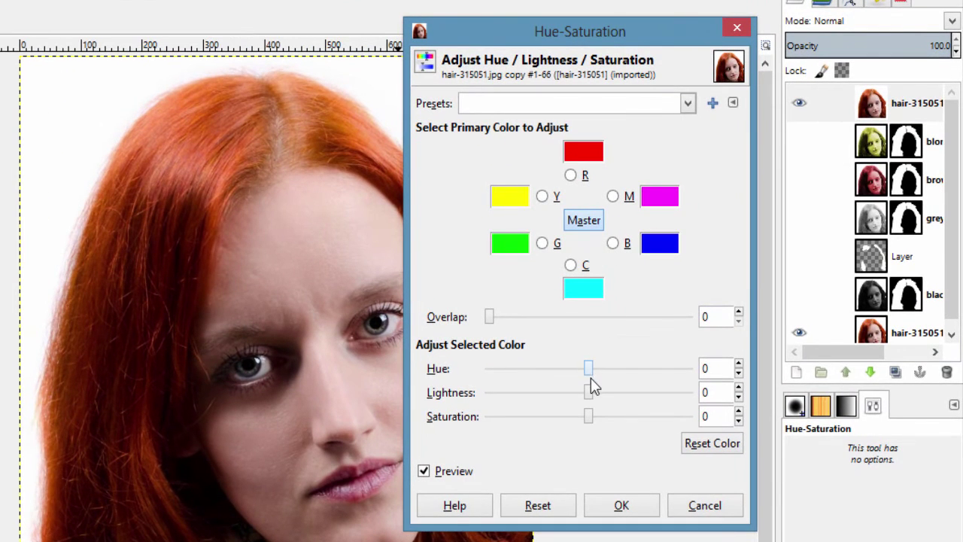
- Preview a whole-photo hue shift and Colorify, discarding both
left_click_drag(590, 374, 646, 372)
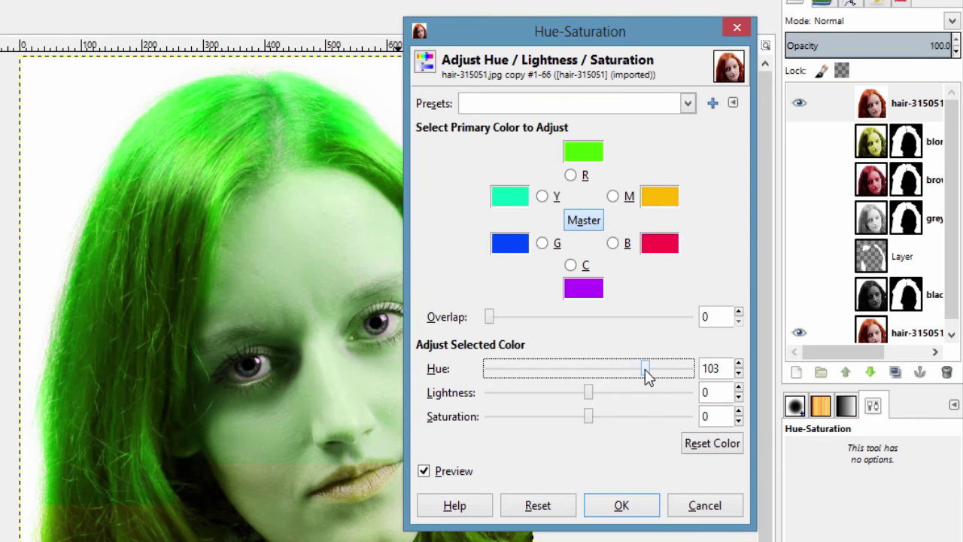
left_click(702, 505)
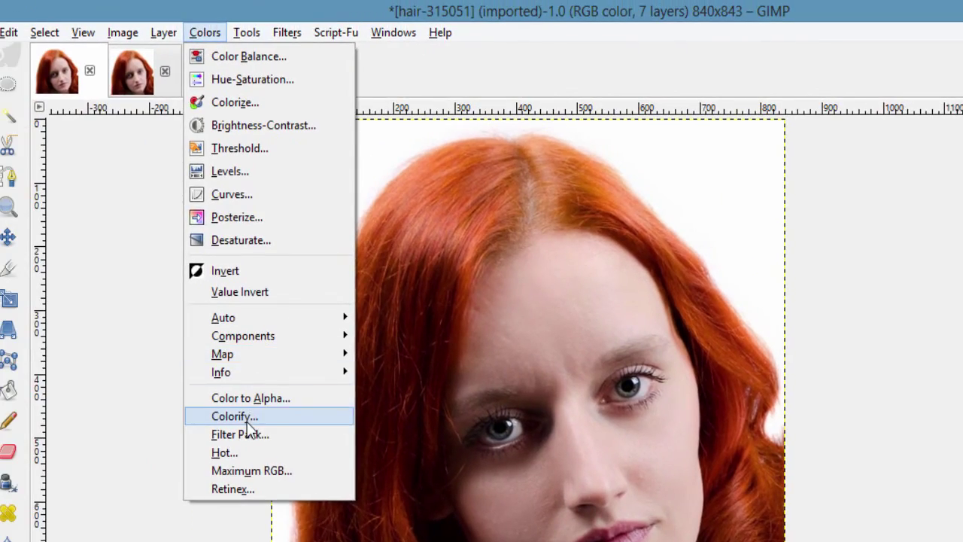
left_click(243, 417)
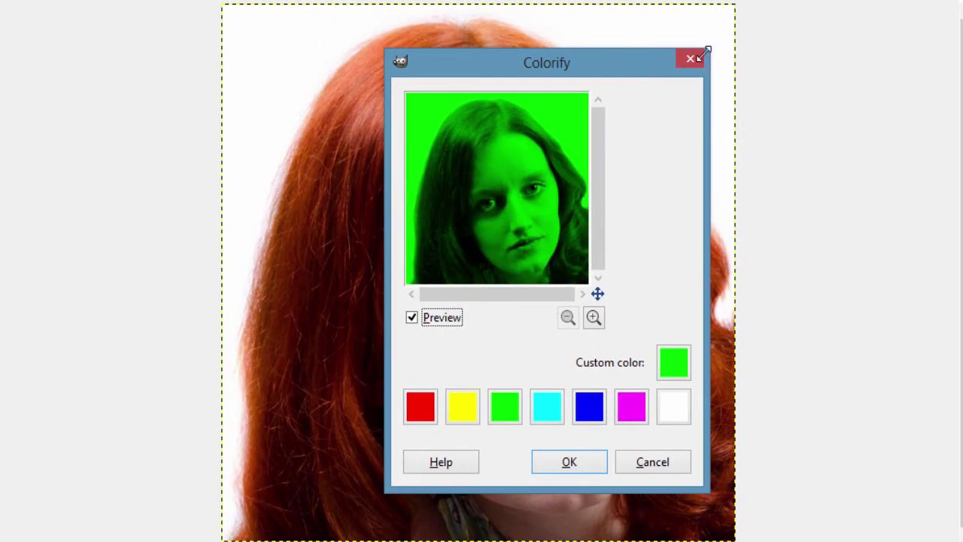
left_click(691, 58)
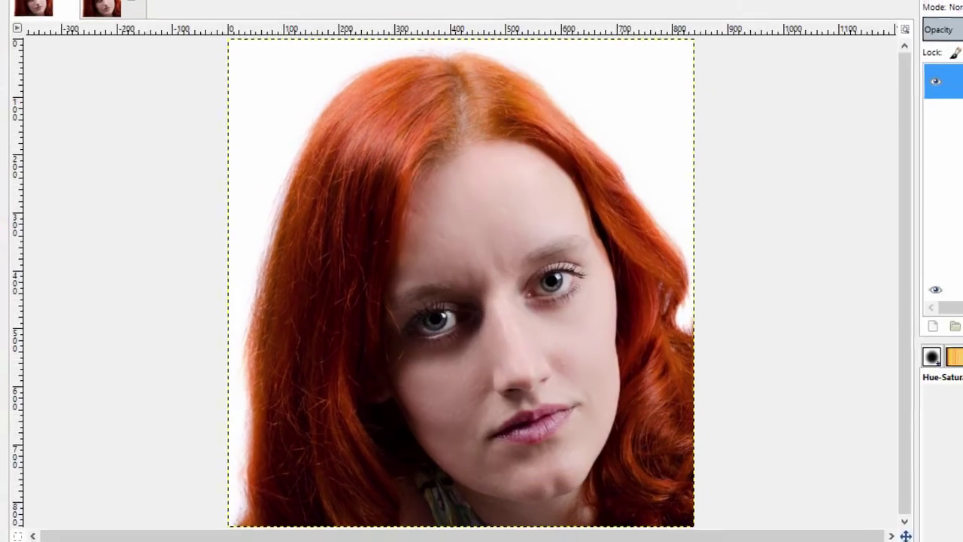
left_click(187, 25)
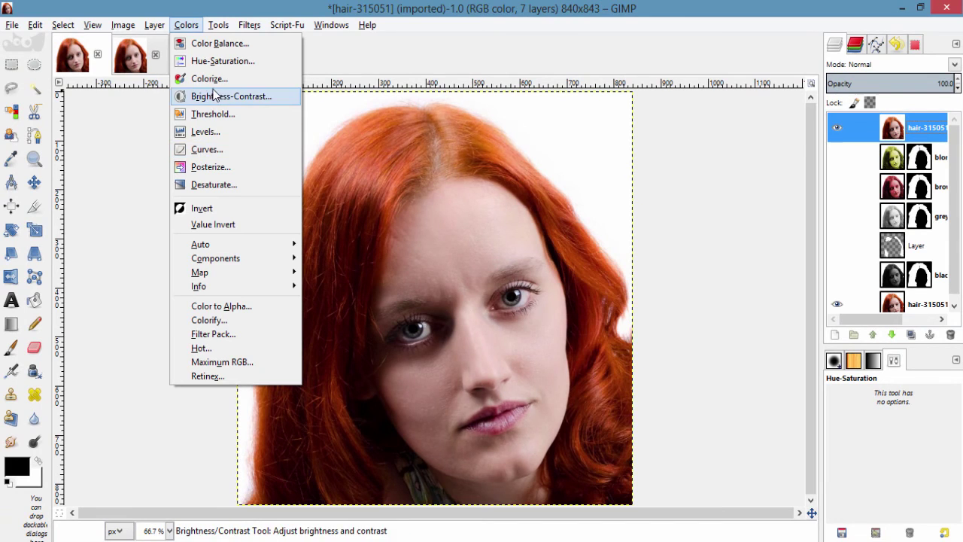
- Drag a Curves point up and down to preview brightening and darkening, then close Curves unapplied
left_click(229, 156)
left_click_drag(667, 246, 670, 213)
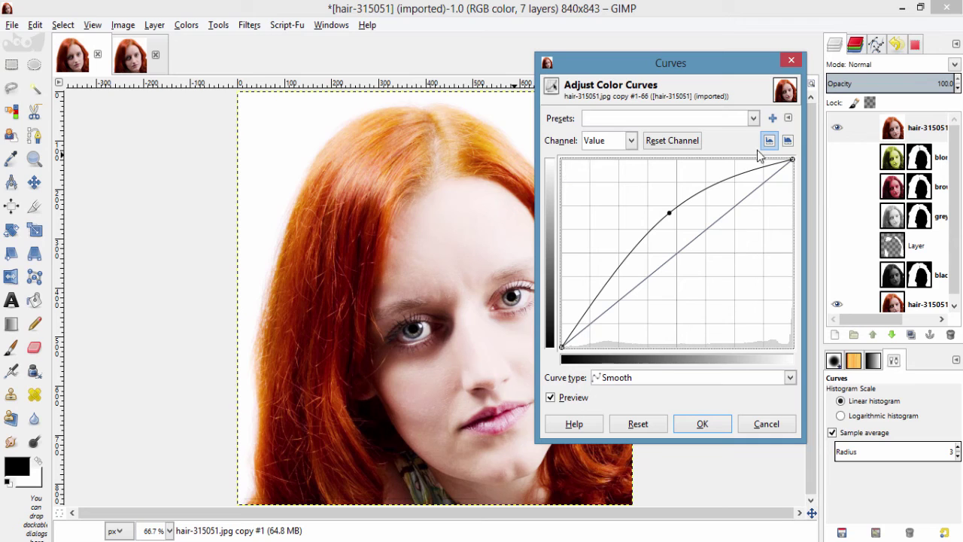
left_click(792, 59)
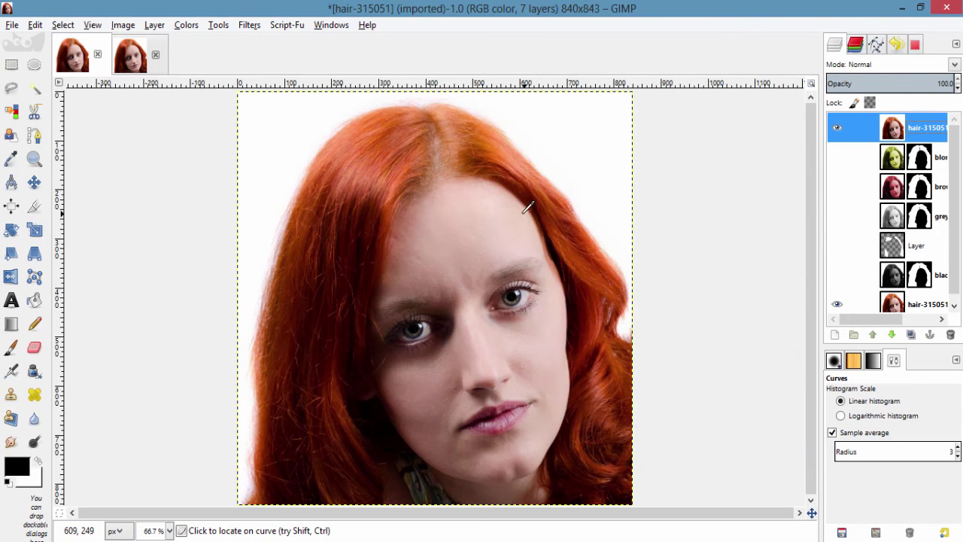